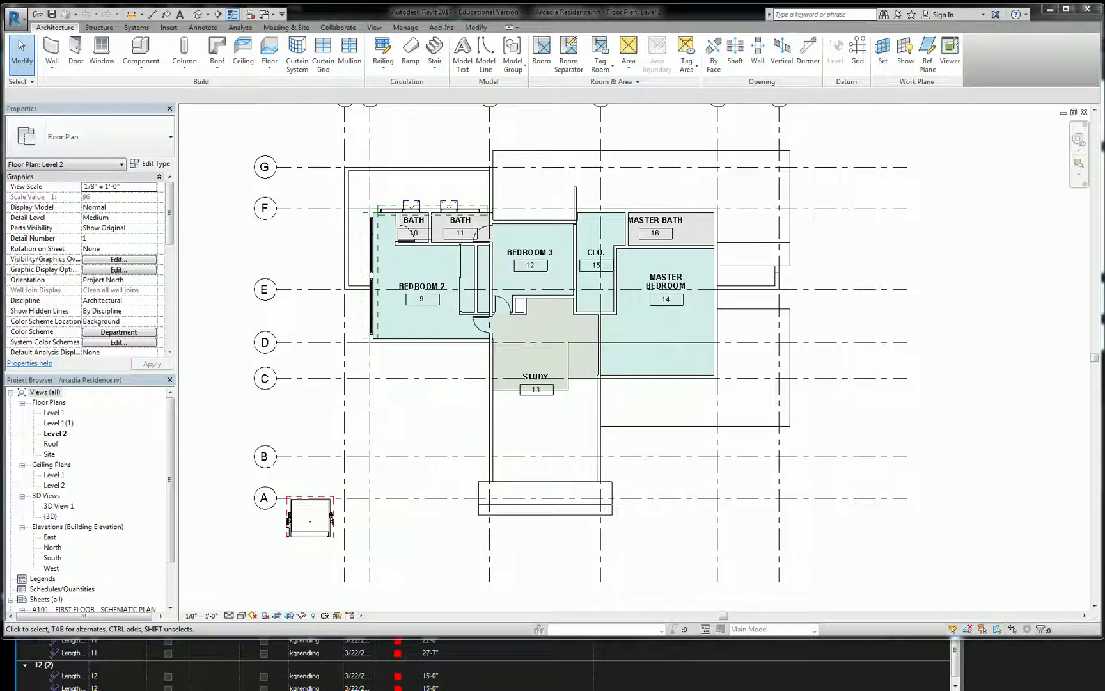
Switch to the Revu drawing set and examine the exterior elevation and building section sheets on pages 17, 18 and 20
key("alt+Tab")
scroll(55, 337, "up", 5)
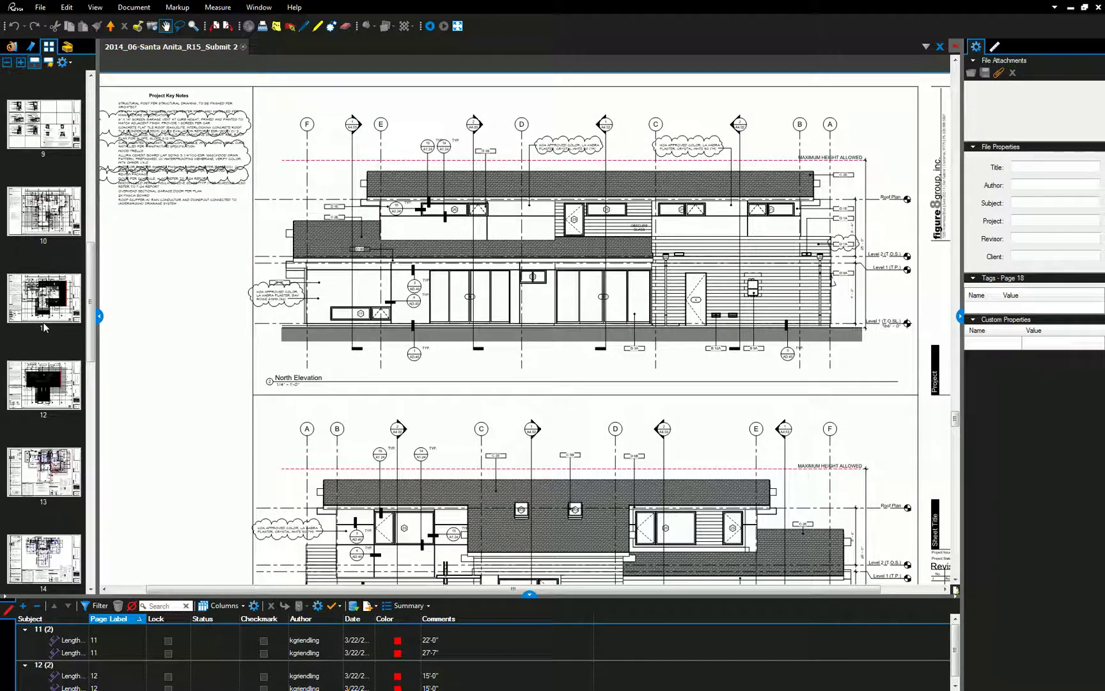
left_click(37, 211)
left_click(45, 384)
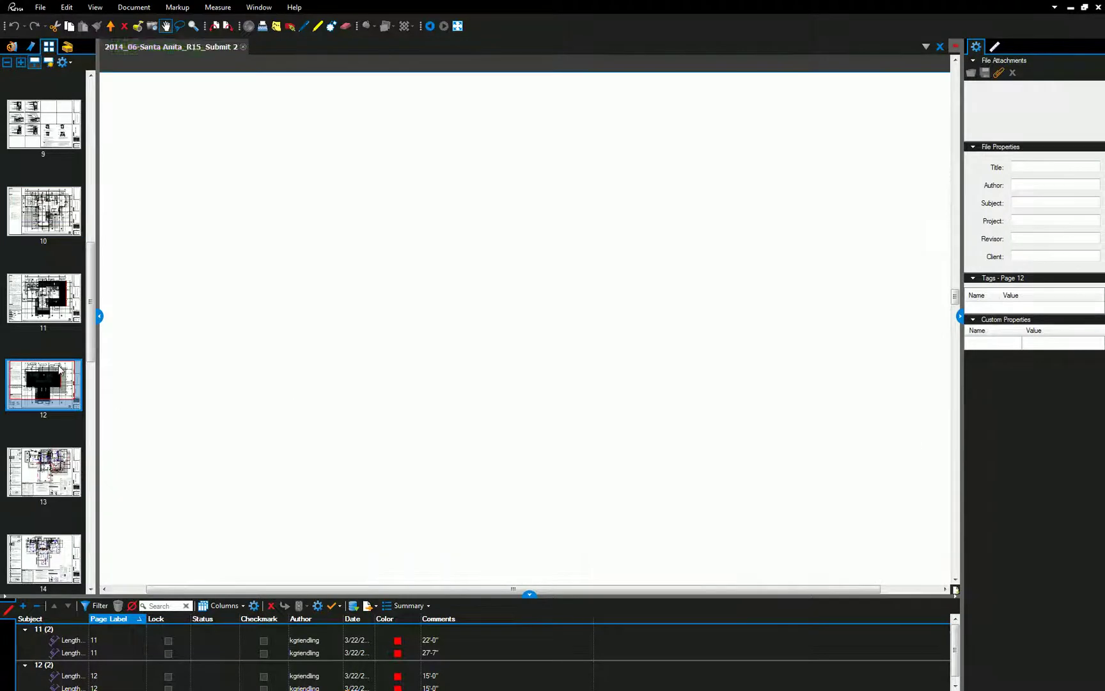
scroll(55, 440, "down", 5)
left_click(51, 485)
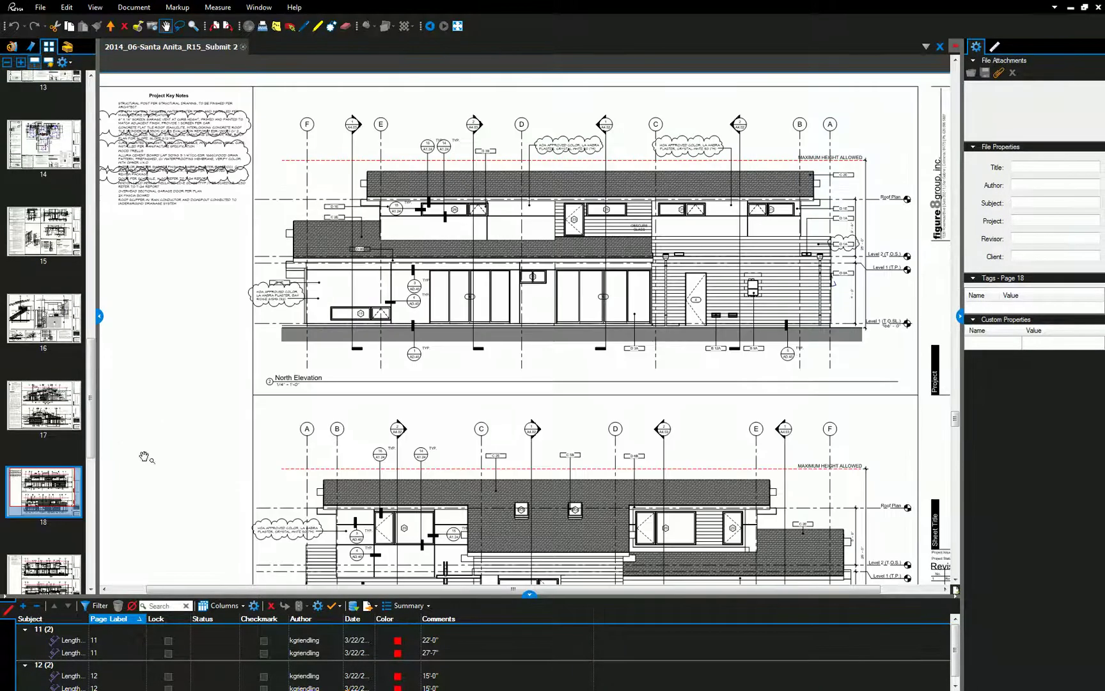
scroll(58, 508, "down", 3)
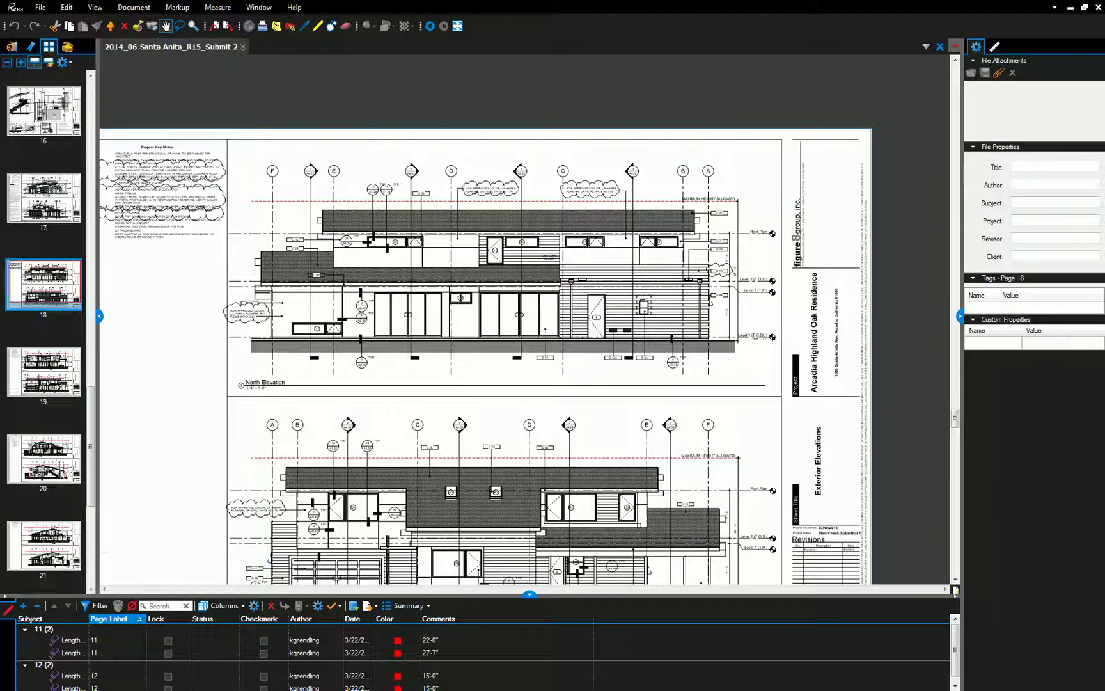
left_click(69, 470)
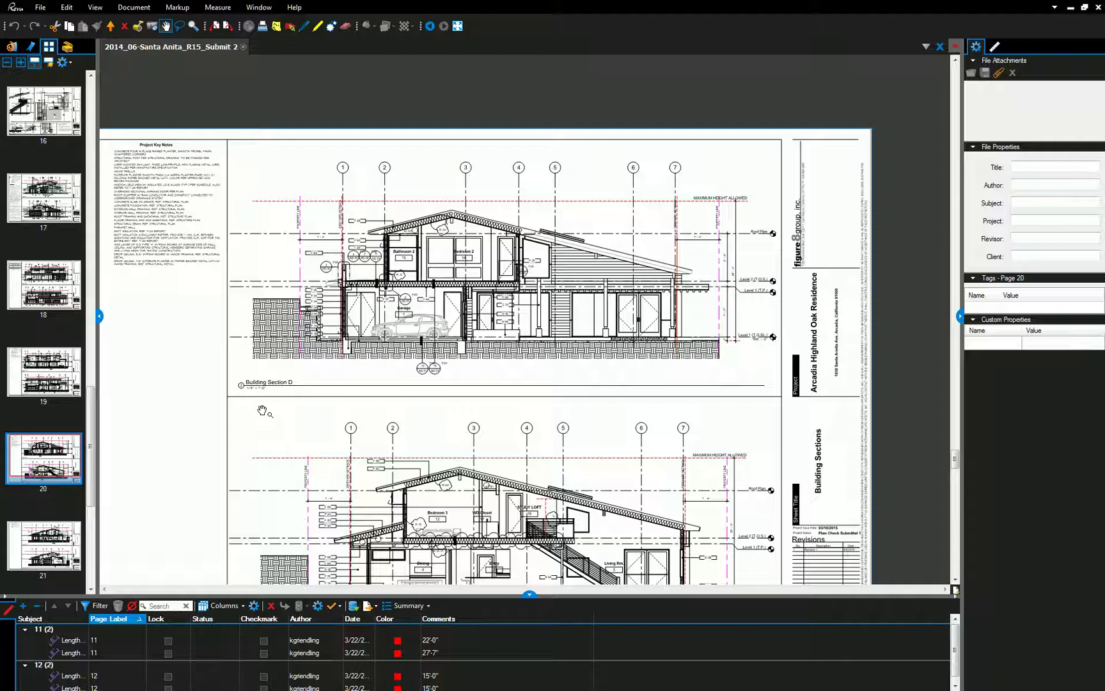
left_click(45, 199)
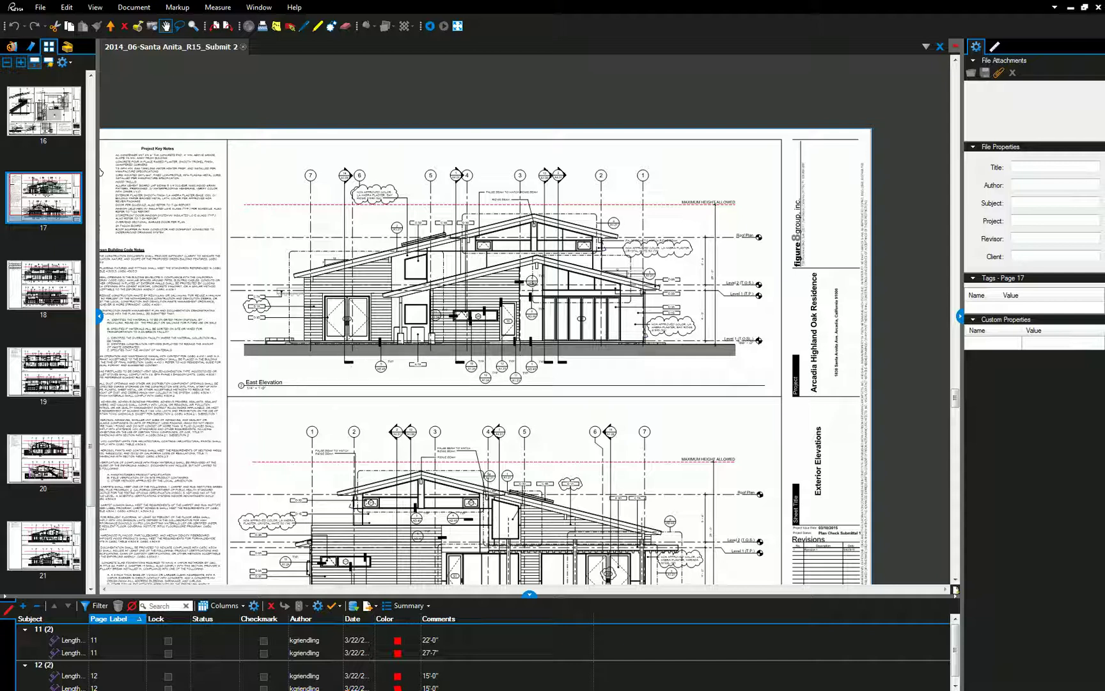
Switch back to Revit and create a new sheet with the E1 30 x 42 Horizontal title block
key("alt+Tab")
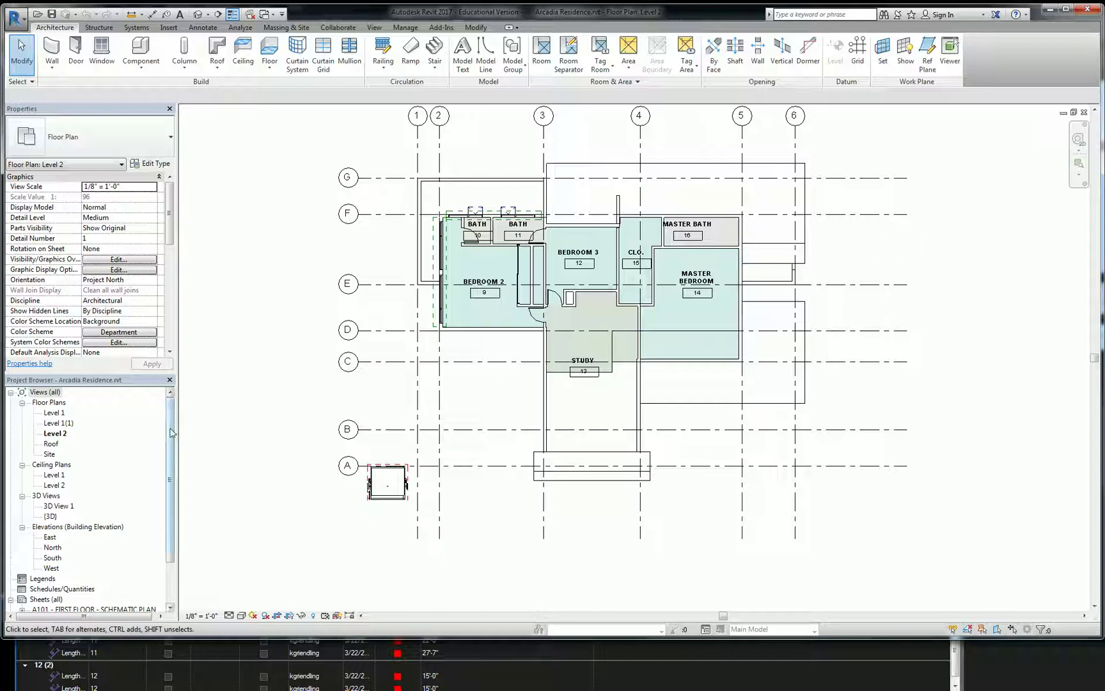
scroll(177, 435, "down", 1)
left_click_drag(176, 435, 176, 477)
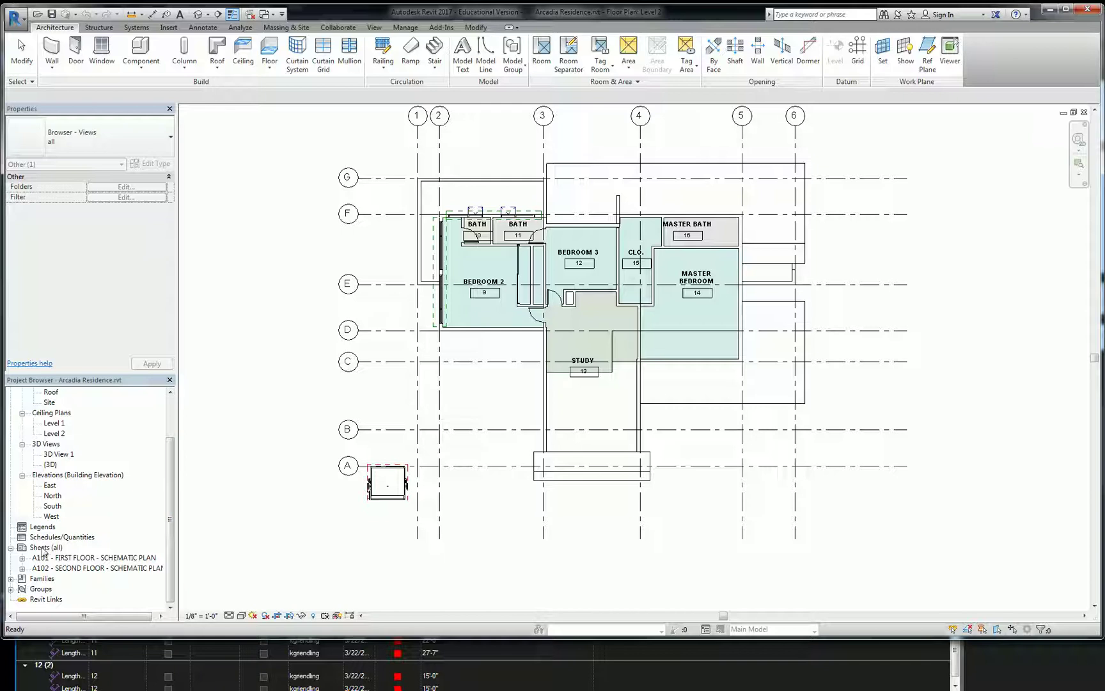
left_click_drag(3, 190, 56, 199)
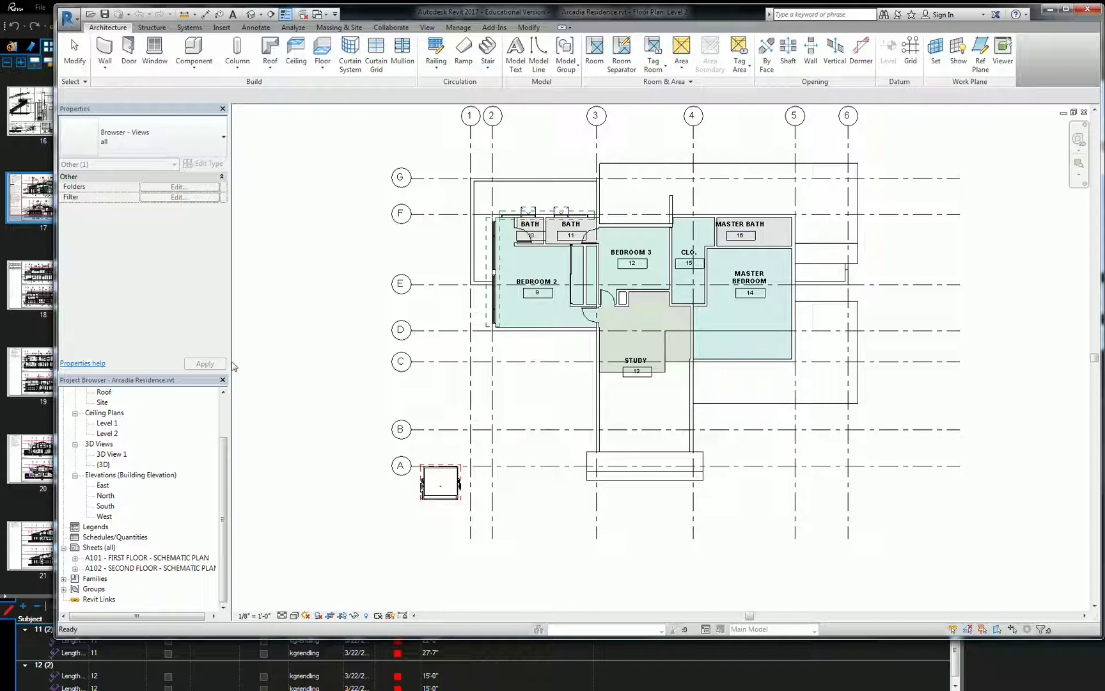
scroll(163, 472, "up", 1)
scroll(142, 489, "down", 1)
right_click(101, 548)
left_click(135, 553)
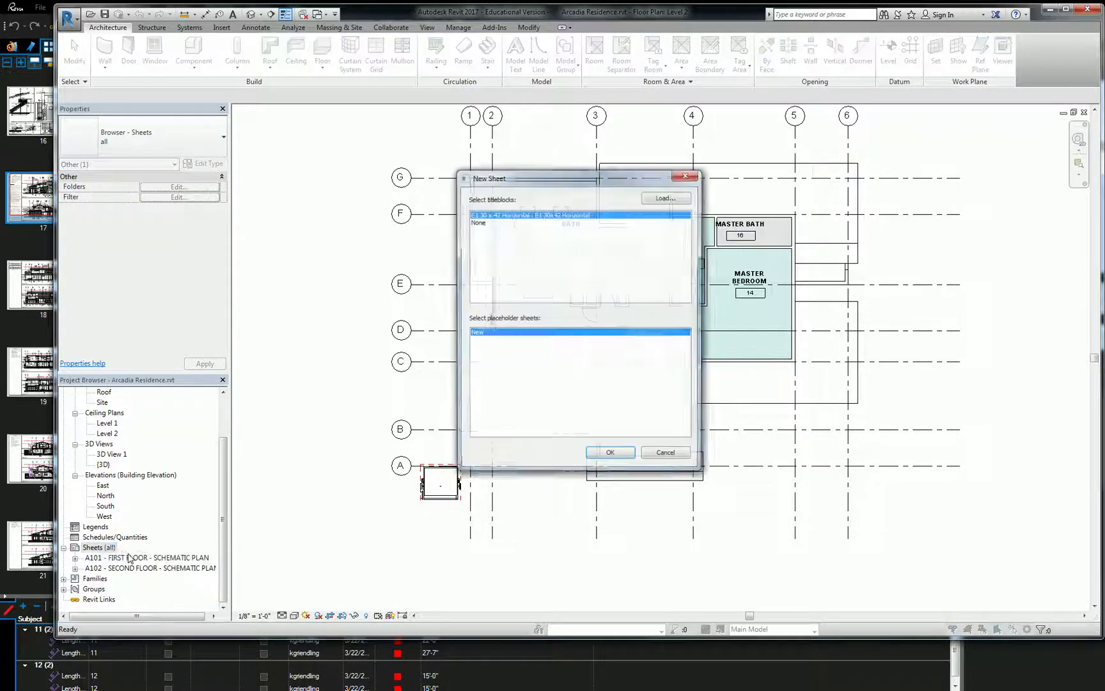
left_click(609, 455)
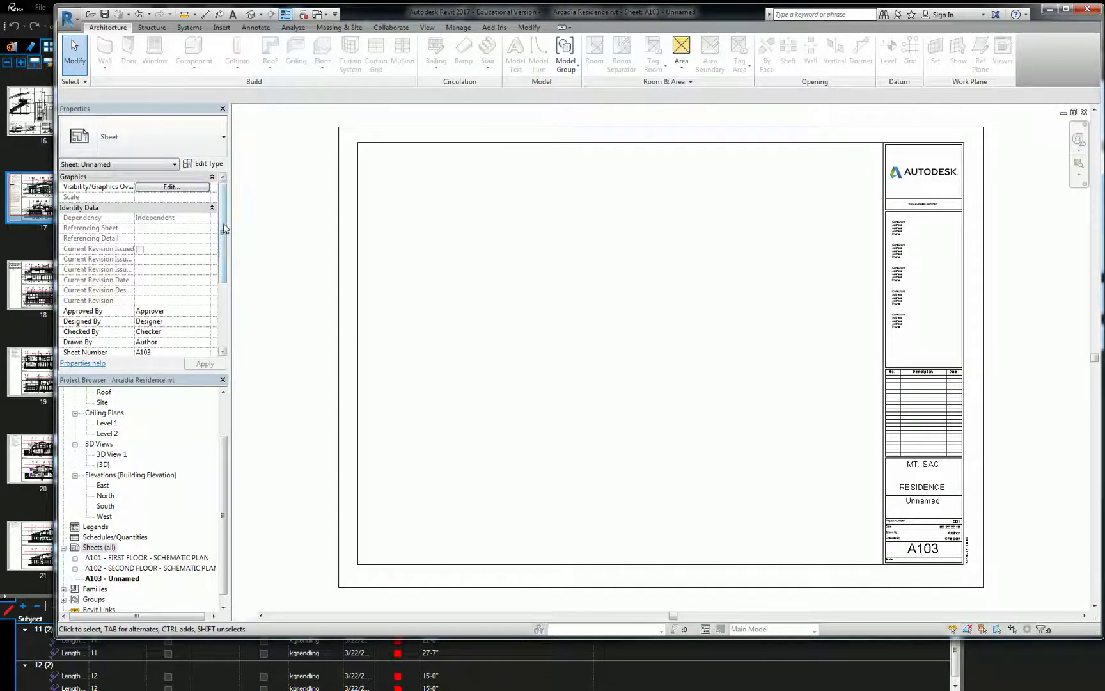
Set the new sheet's number to A401 and its name to EXTERIOR ELEVATIONS
left_click_drag(223, 231, 224, 279)
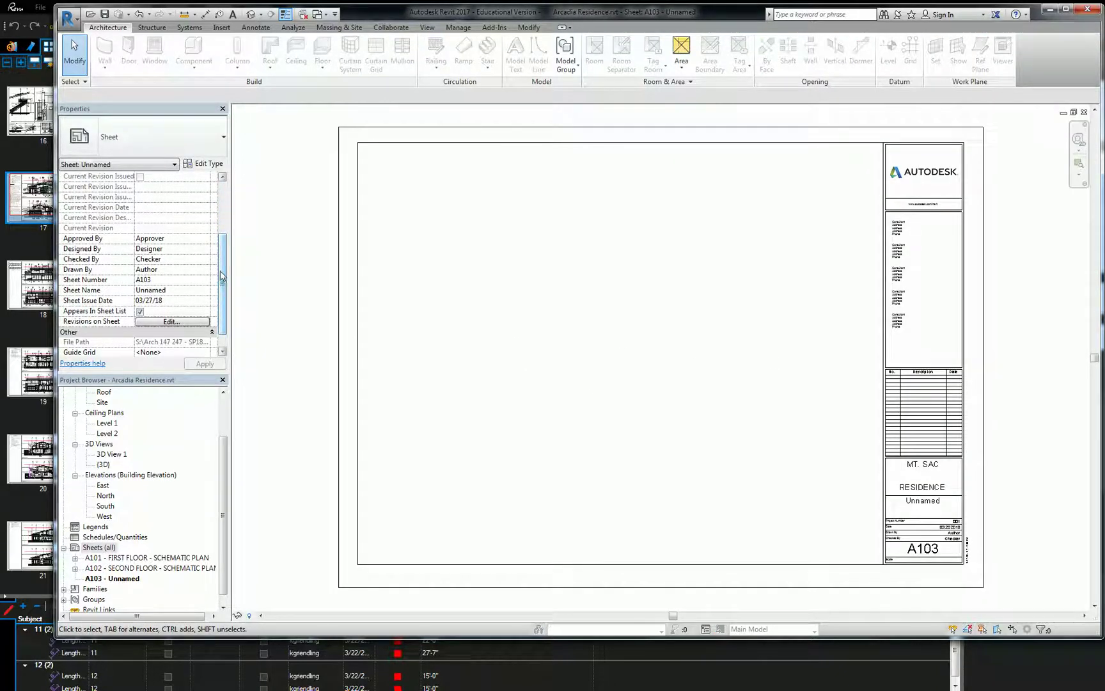
left_click(177, 272)
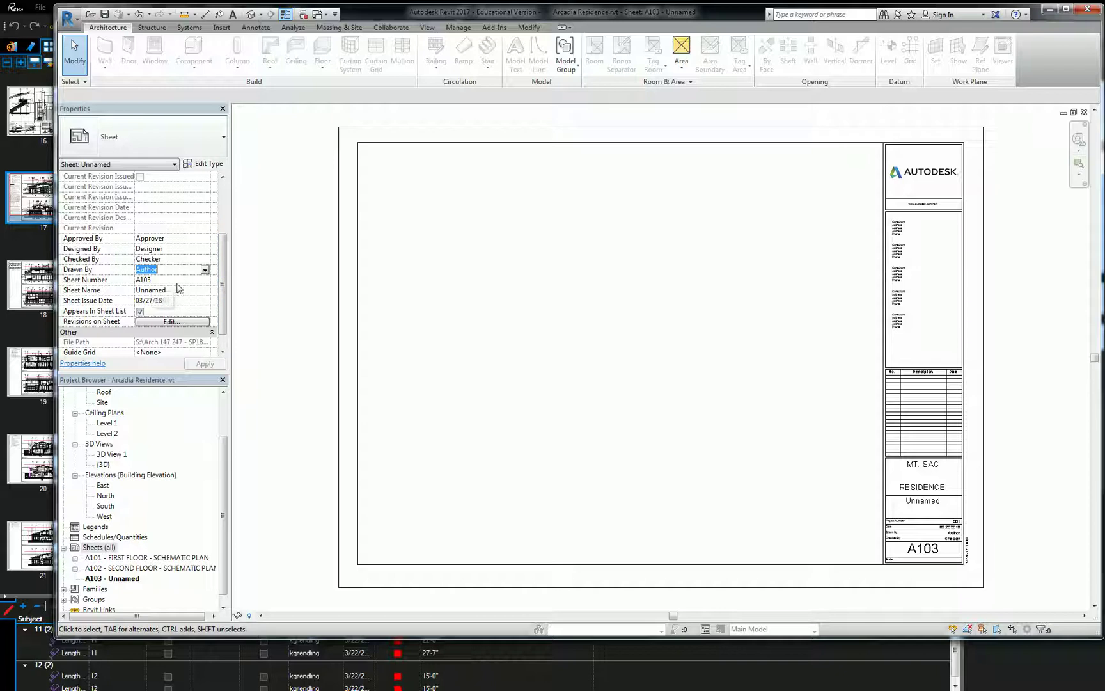
left_click(176, 280)
type("A401")
key("Tab")
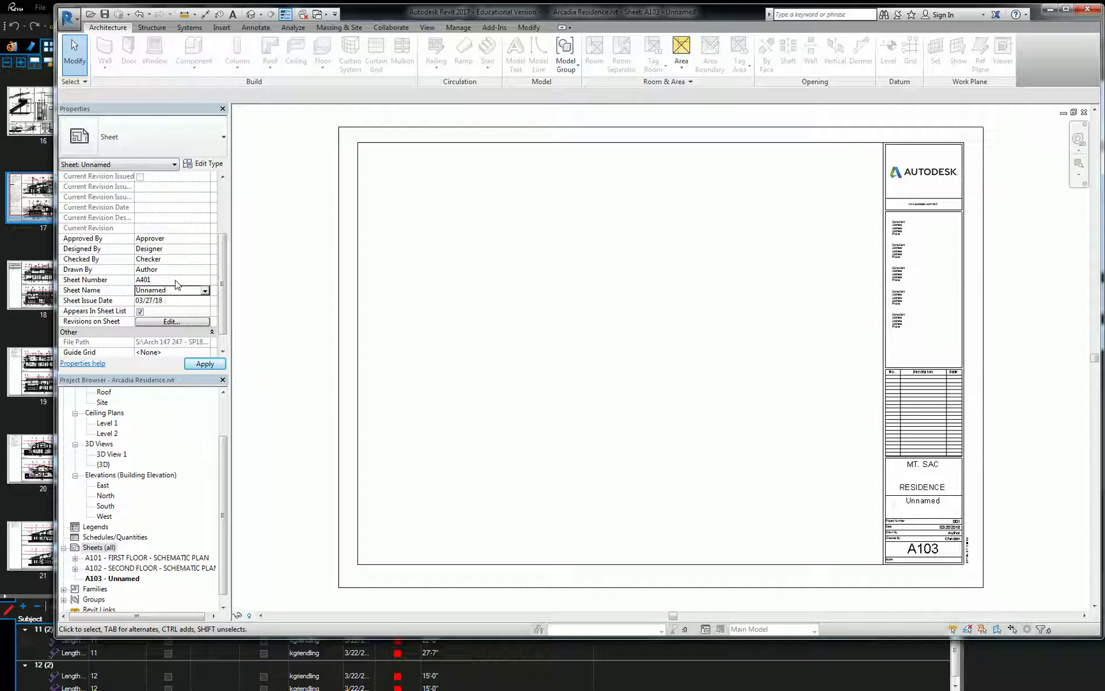
type("EXTERIOR")
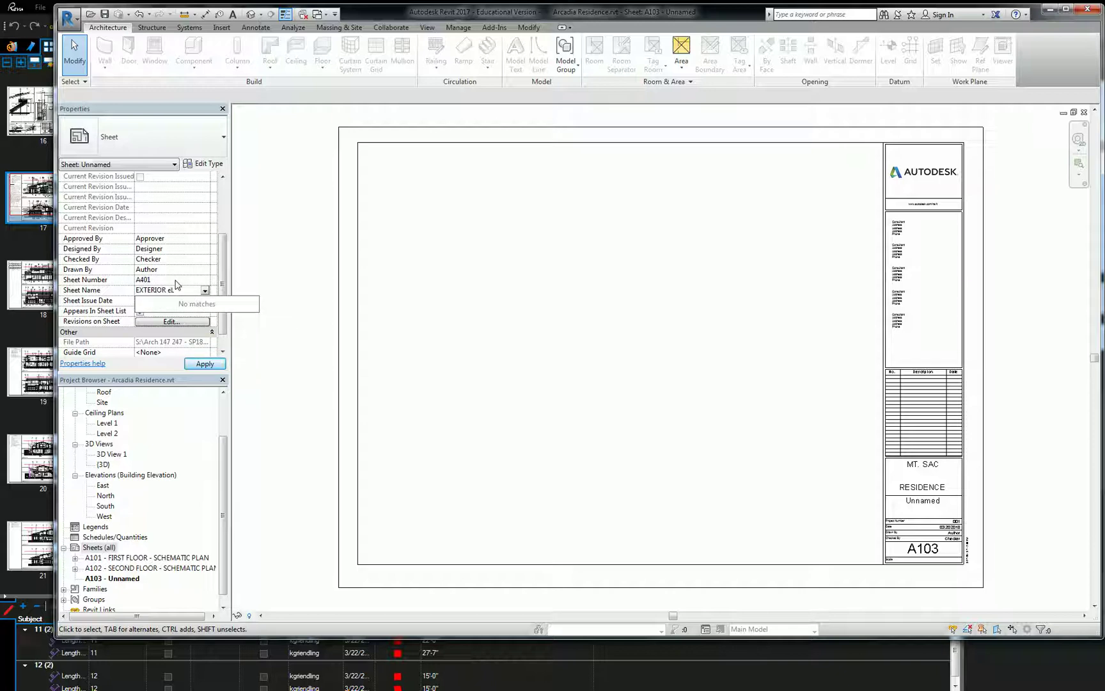
type(" eL")
key("BackSpace")
key("BackSpace")
type("ELEVATIONS")
left_click(485, 301)
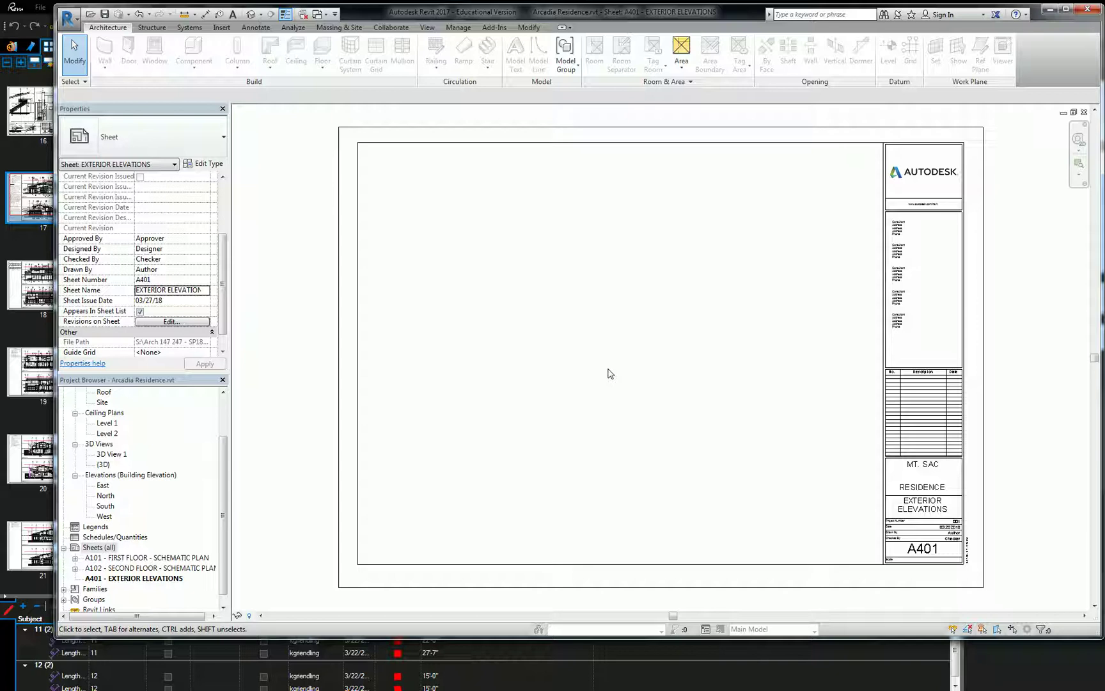
Place the East elevation and the North elevation beside each other on sheet A401
left_click(101, 487)
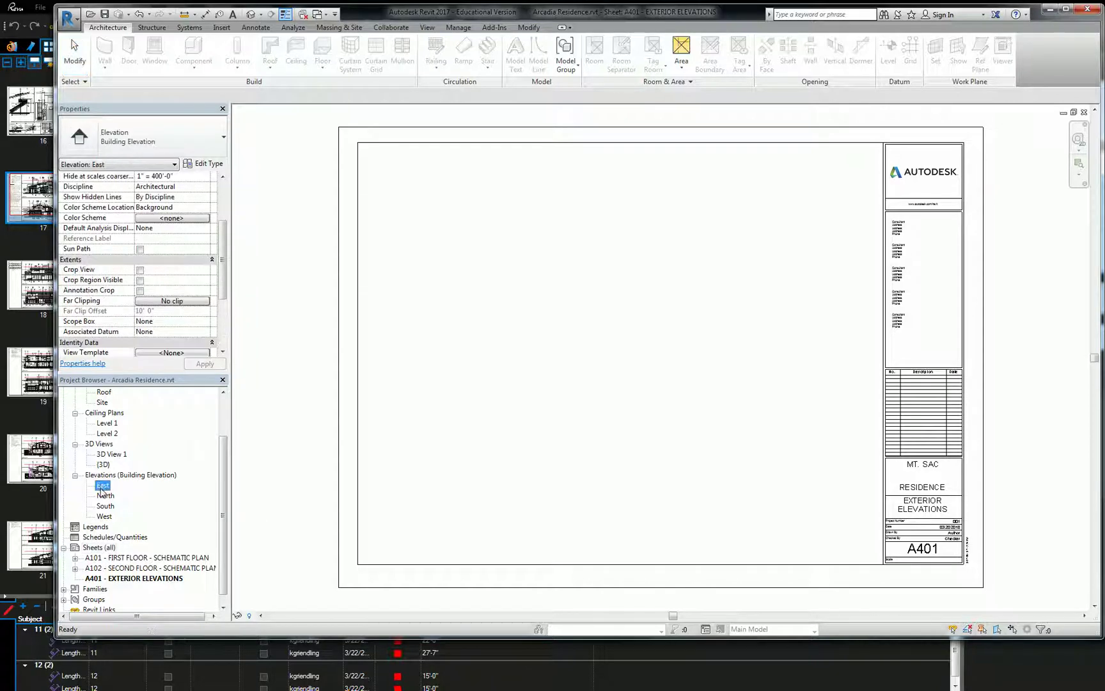
left_click_drag(101, 487, 641, 254)
left_click(649, 328)
left_click_drag(105, 495, 454, 307)
left_click(455, 307)
Place the South and West elevations on the lower half of sheet A401
left_click(105, 506)
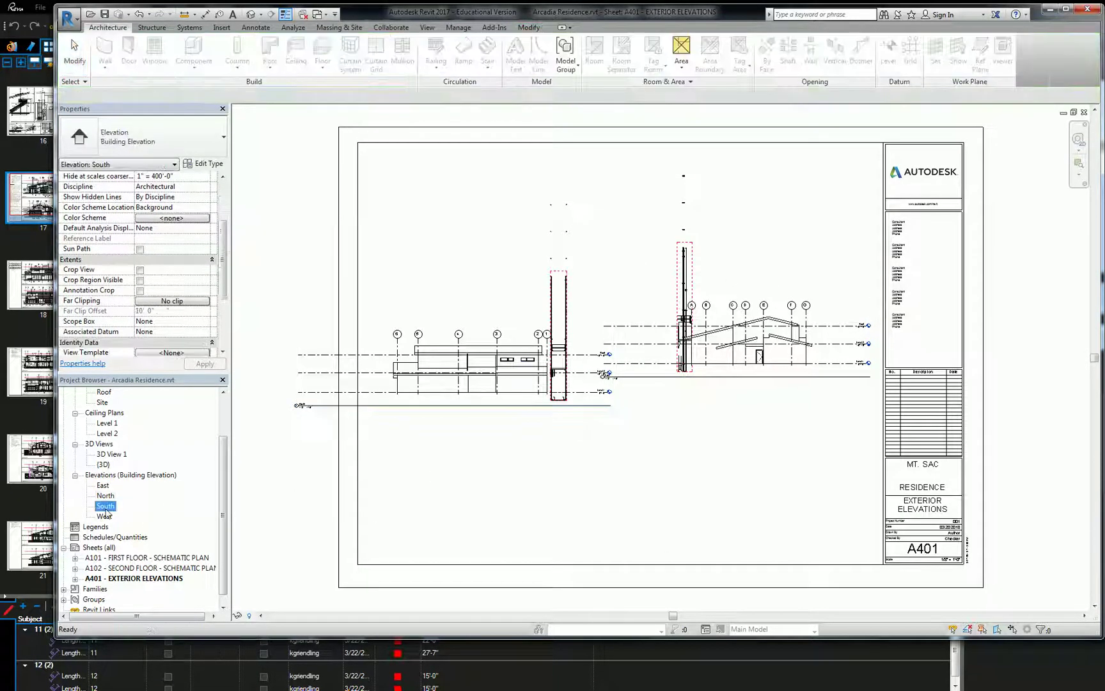
left_click_drag(364, 491, 771, 473)
left_click(772, 493)
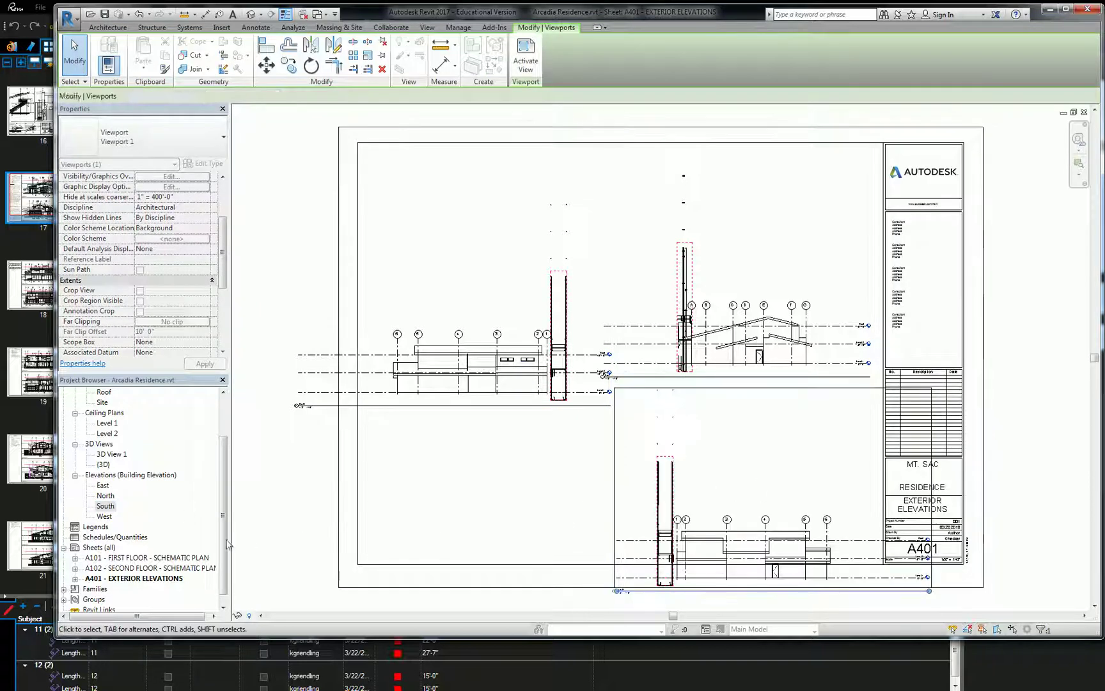
left_click(105, 517)
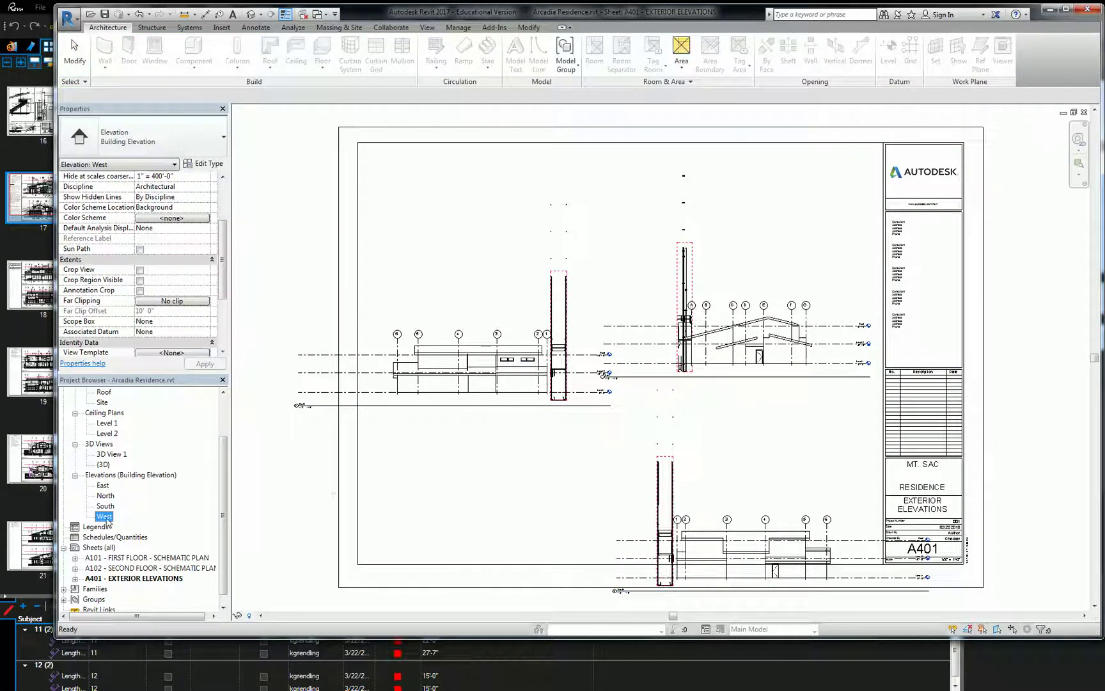
left_click_drag(397, 493, 407, 492)
left_click(431, 493)
Arrange the North and East elevation viewports across the upper half of the sheet
scroll(512, 480, "down", 1)
middle_click_drag(518, 483, 516, 461)
left_click(537, 360)
left_click_drag(511, 355, 497, 282)
left_click(689, 346)
left_click_drag(688, 346, 707, 294)
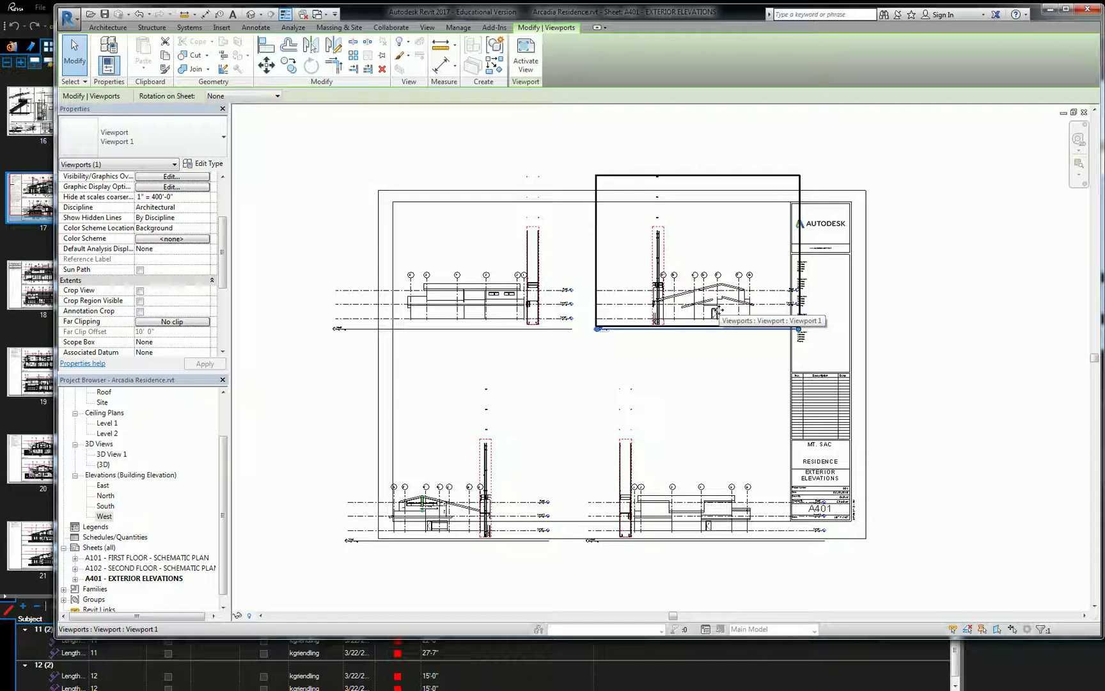
Move the East and North elevation viewports off the sheet, side by side above the title block border
middle_click_drag(701, 238, 707, 366)
scroll(707, 365, "down", 2)
left_click_drag(672, 412, 692, 292)
double_click(566, 422)
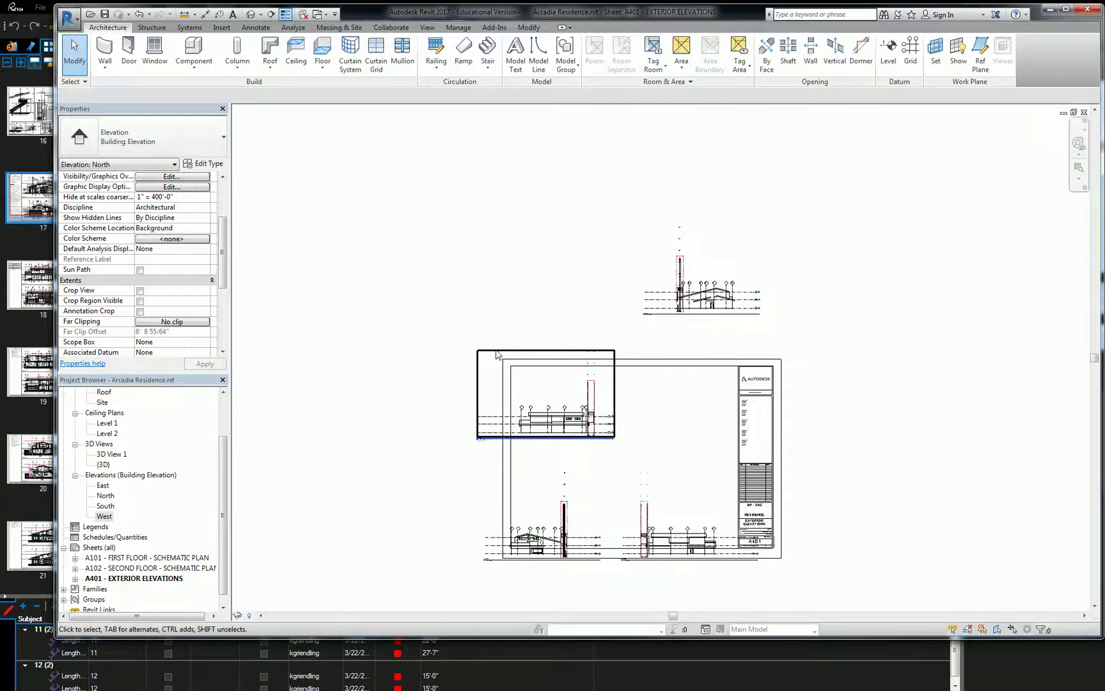
left_click(553, 413)
left_click_drag(553, 413, 578, 298)
Move the South and West viewports above the sheet to complete a row ordered West, North, East, South
left_click(665, 536)
left_click_drag(665, 536, 844, 301)
left_click(553, 522)
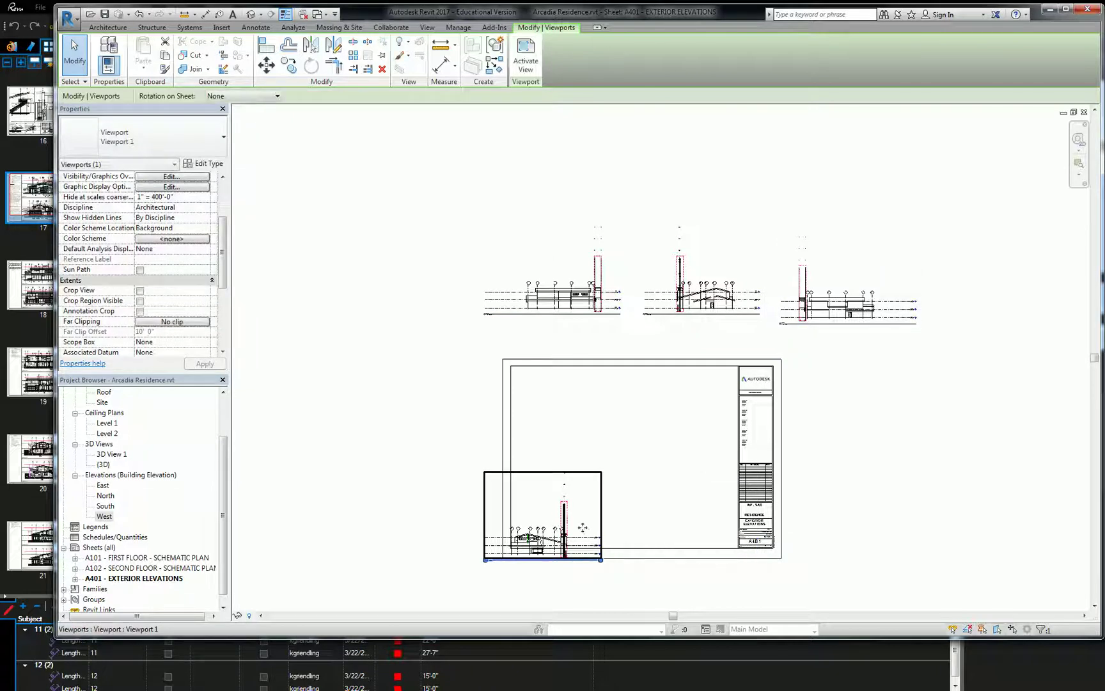
left_click_drag(554, 523, 429, 279)
scroll(584, 262, "up", 3)
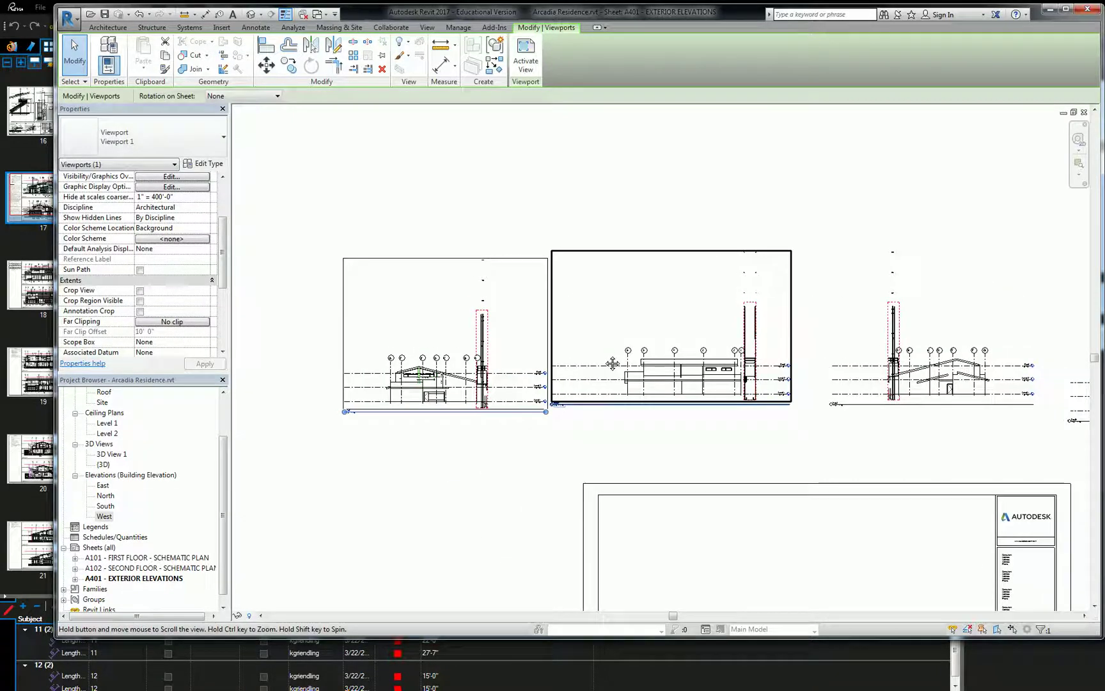
left_click(457, 236)
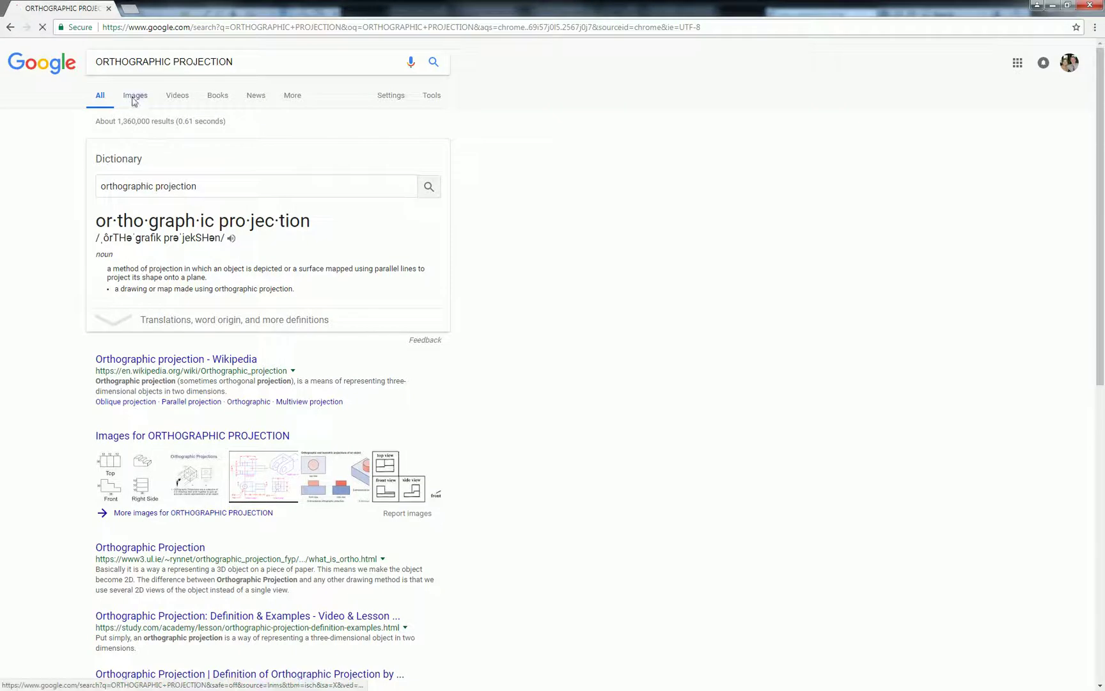
Look through the web image results for orthographic projection, enlarging the three-view diagram and the Learn.Rich unfolded-box diagram
left_click(135, 98)
left_click(171, 212)
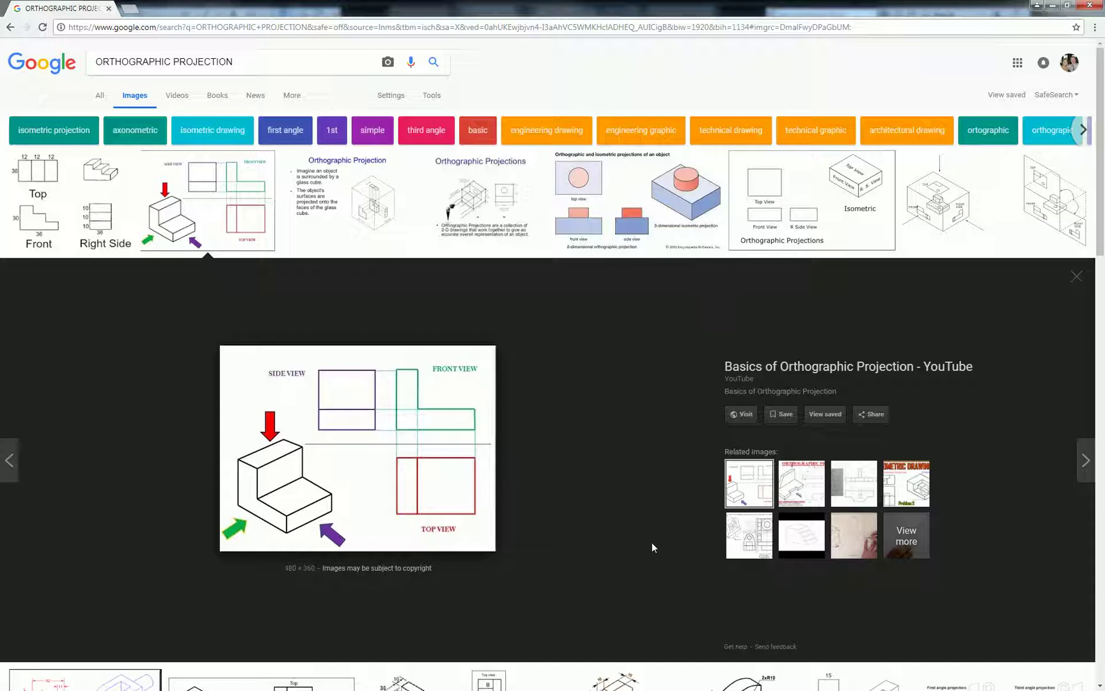
left_click(969, 218)
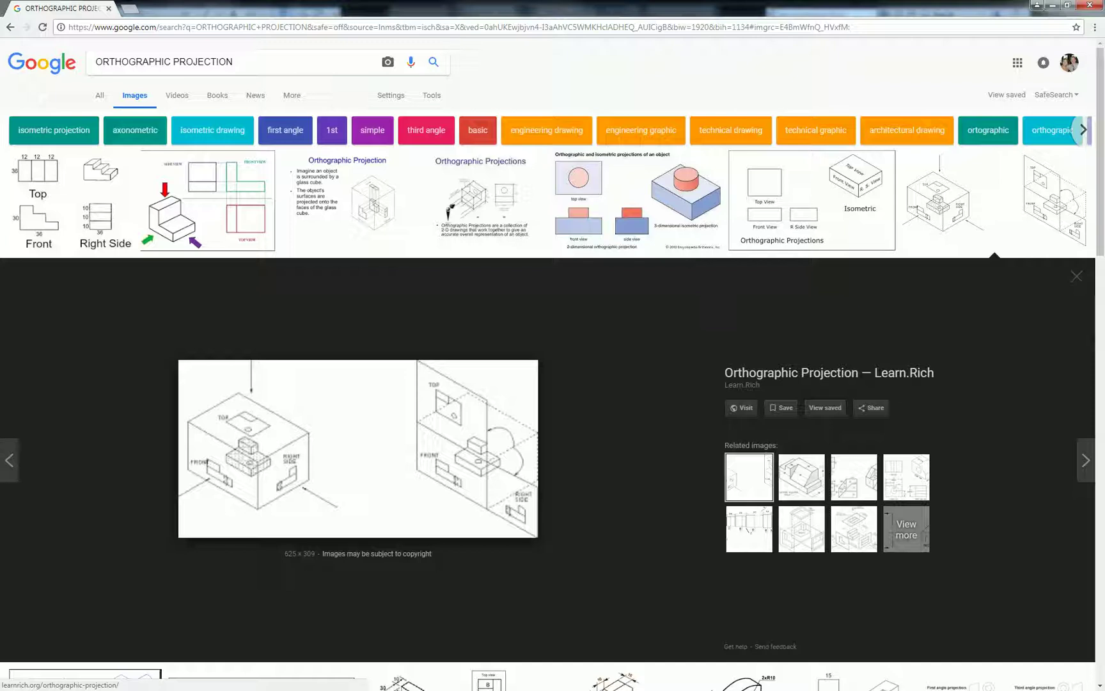
Return to Revit and examine the row of elevation viewports above the sheet from West across to South
key("alt+Tab")
middle_click_drag(815, 328, 631, 345)
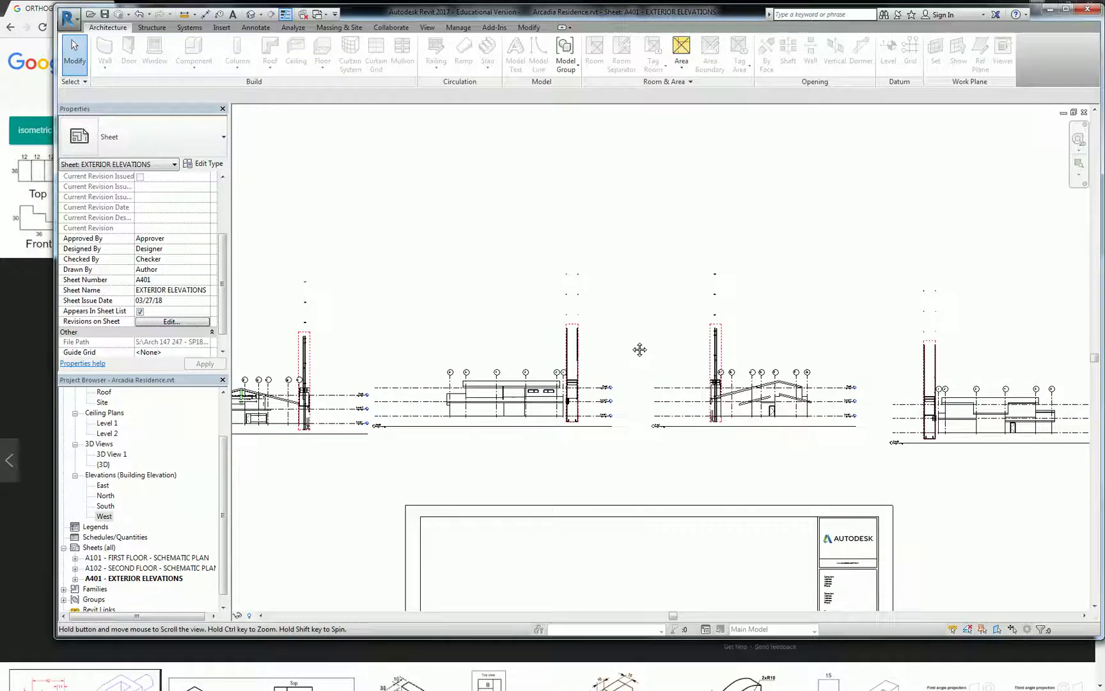
scroll(531, 394, "up", 3)
scroll(540, 396, "down", 3)
middle_click_drag(557, 412, 631, 402)
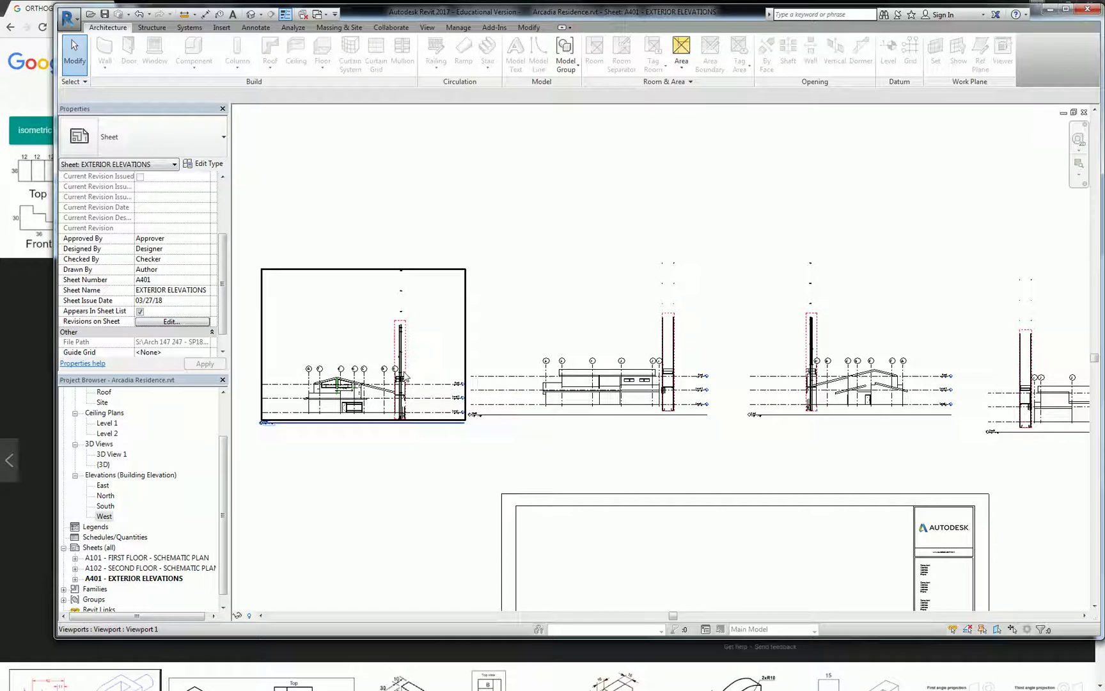
scroll(373, 411, "up", 4)
middle_click_drag(373, 411, 505, 378)
scroll(504, 378, "up", 1)
middle_click_drag(976, 347, 503, 365)
scroll(511, 367, "down", 2)
middle_click_drag(851, 396, 665, 397)
scroll(665, 397, "up", 1)
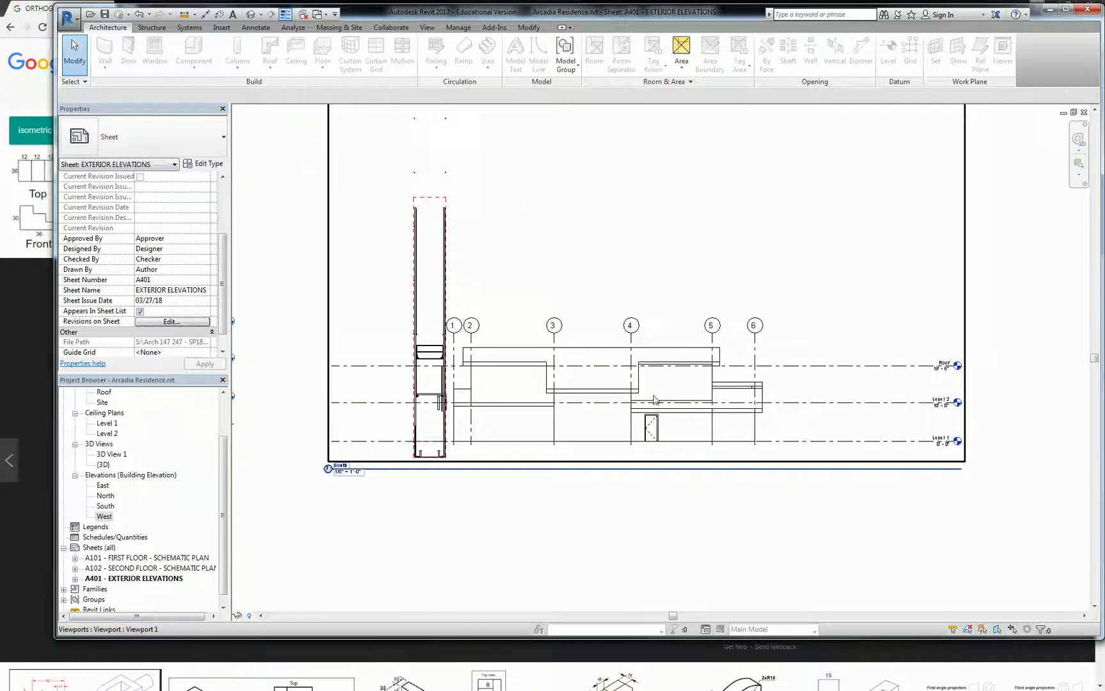
Activate the South elevation viewport, delete the tall hydraulic elevator beside the house, and deactivate the viewport
left_click(664, 397)
scroll(658, 441, "up", 3)
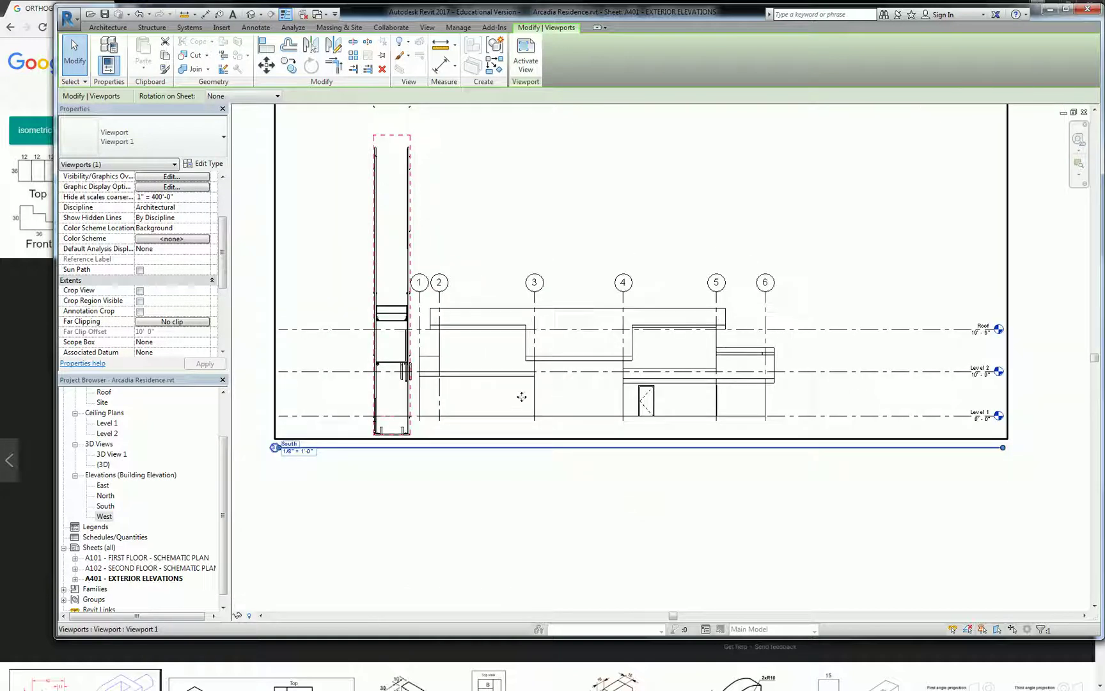
double_click(401, 278)
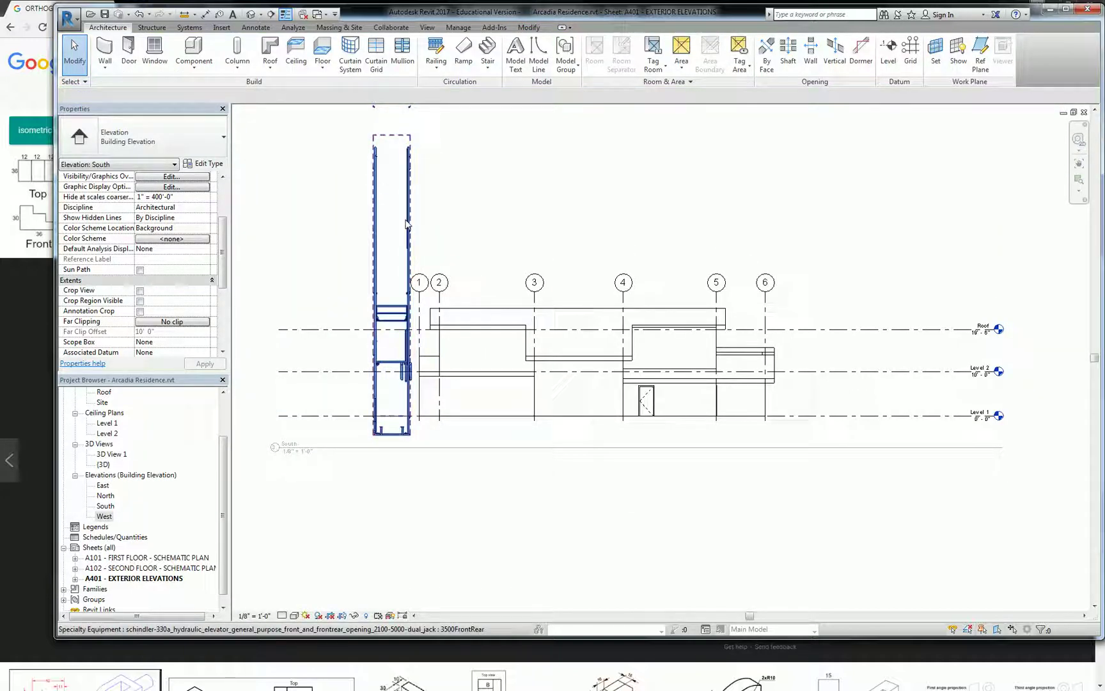
left_click(406, 224)
key("Delete")
scroll(583, 415, "up", 2)
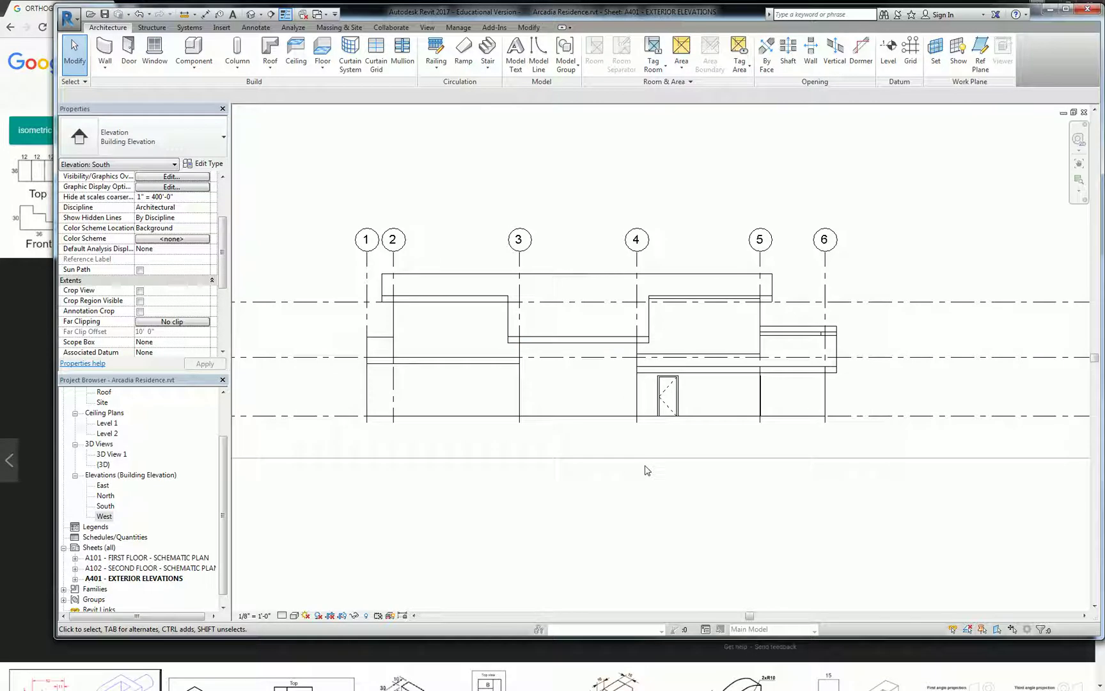
scroll(606, 320, "down", 3)
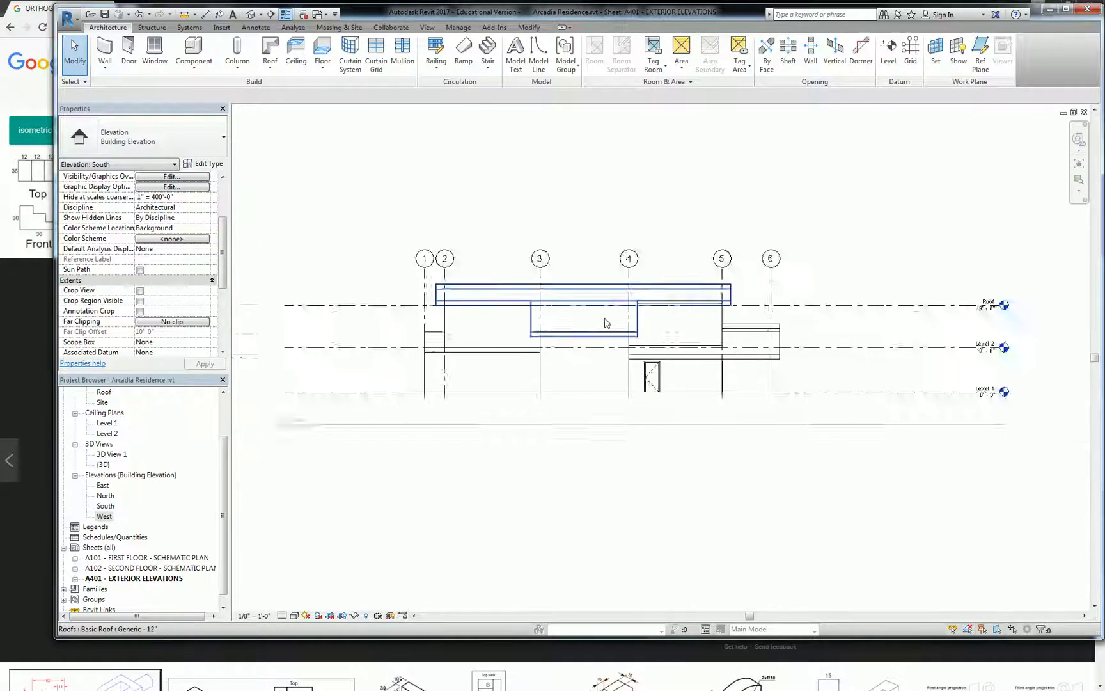
double_click(660, 213)
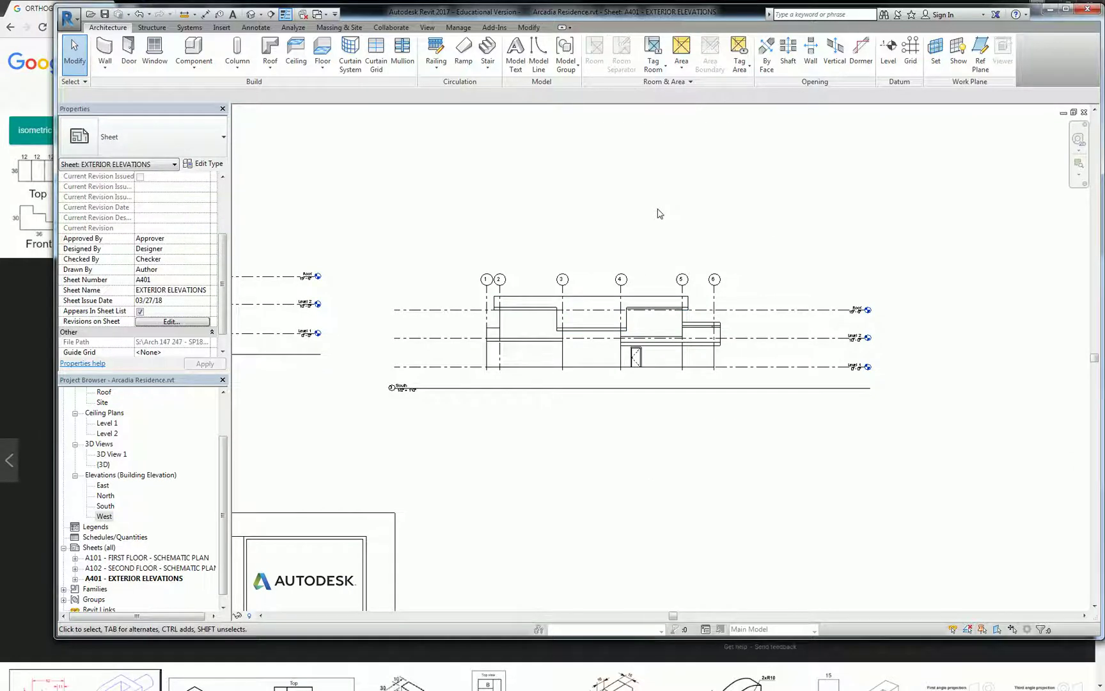
Move the East elevation viewport to the other side of South, close beside it and with the level lines aligned
scroll(505, 256, "down", 3)
middle_click_drag(418, 264, 479, 277)
left_click_drag(450, 282, 966, 302)
middle_click_drag(966, 302, 766, 300)
left_click_drag(767, 300, 816, 296)
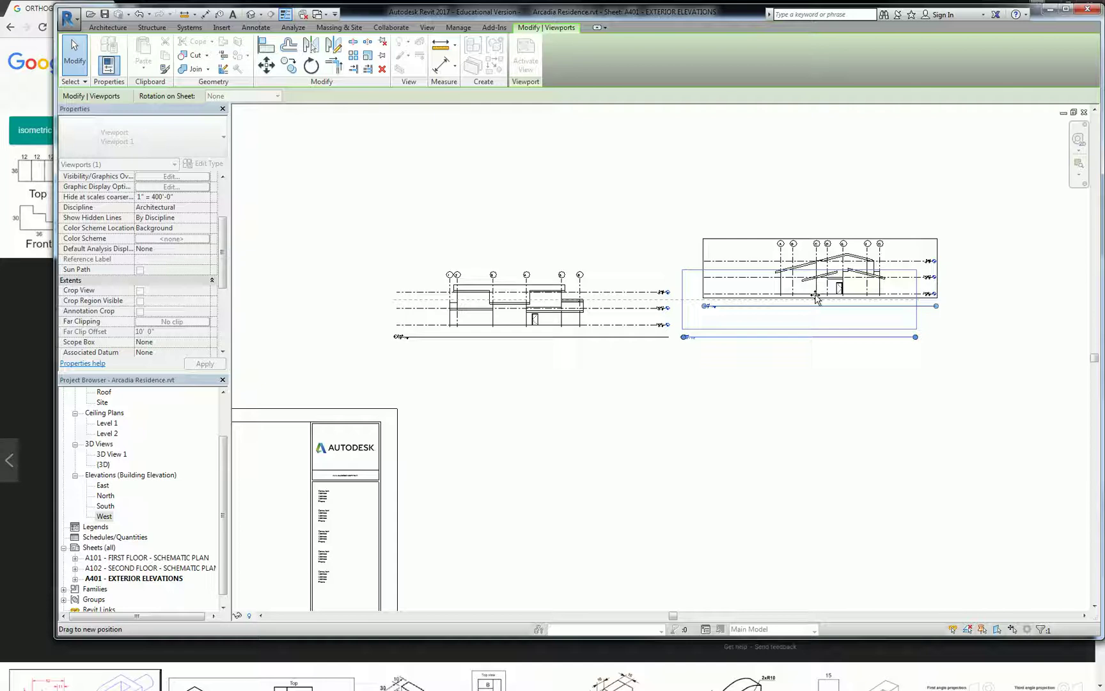
left_click_drag(816, 296, 814, 295)
scroll(688, 319, "up", 5)
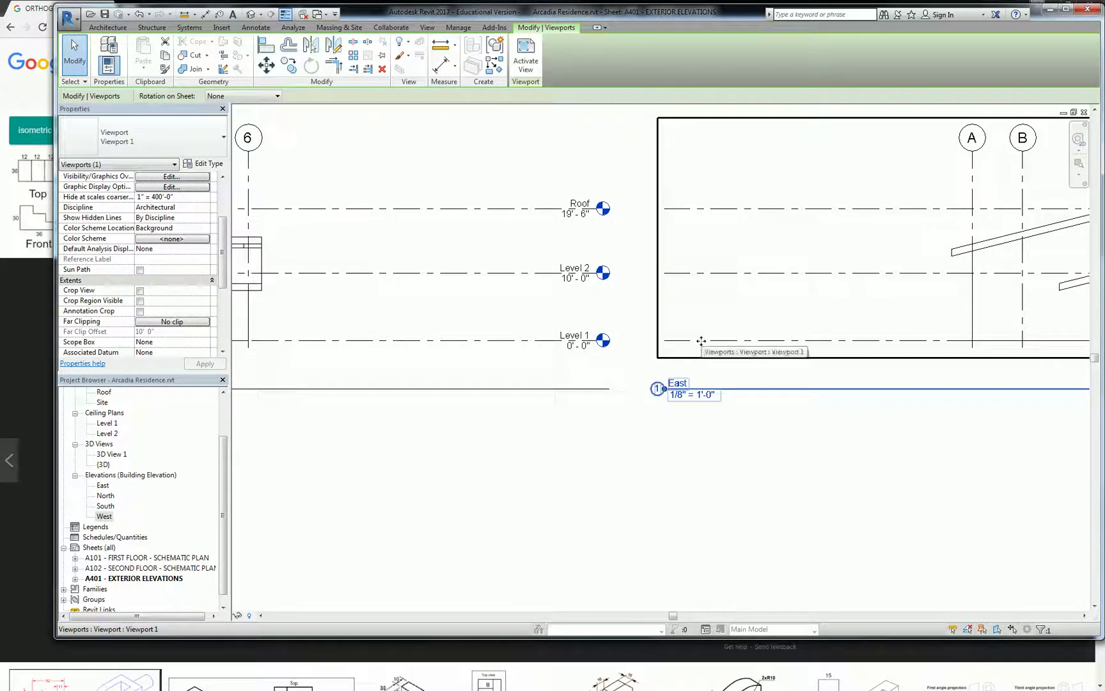
scroll(700, 341, "down", 3)
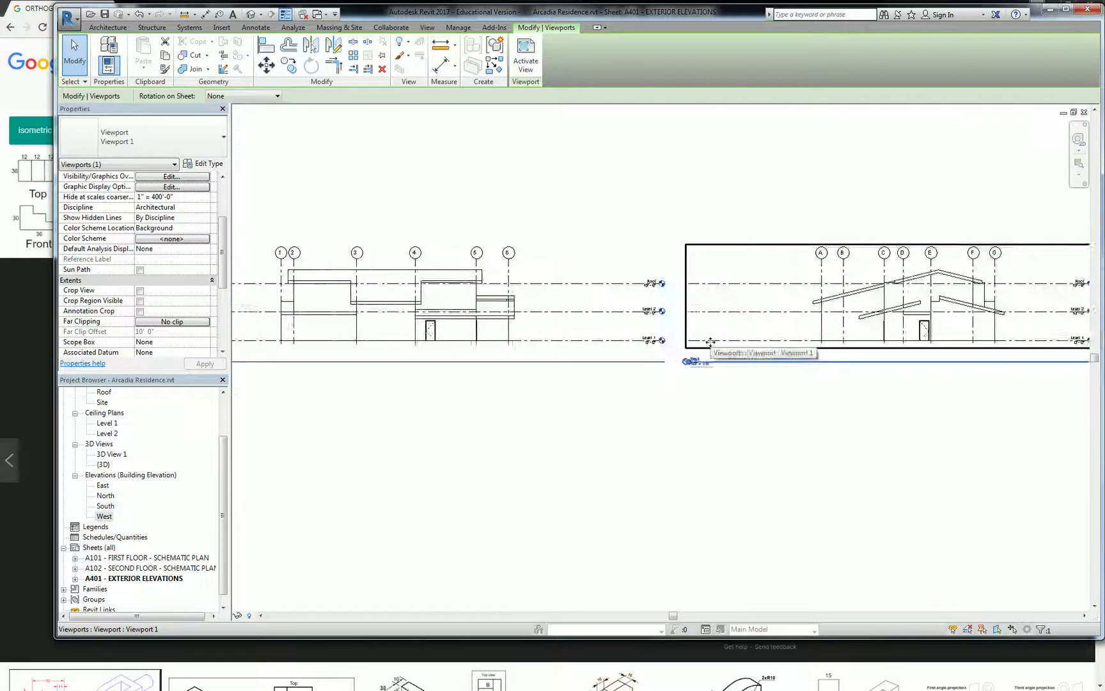
scroll(710, 342, "down", 2)
scroll(647, 337, "up", 3)
scroll(767, 326, "up", 2)
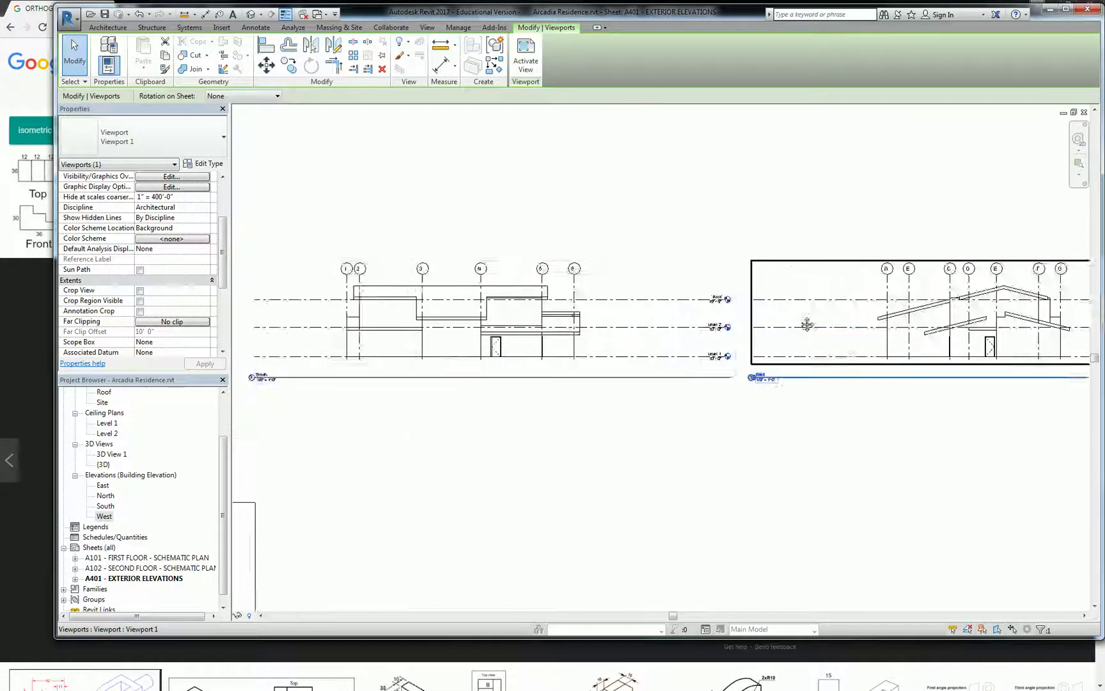
middle_click_drag(803, 324, 703, 313)
left_click(702, 438)
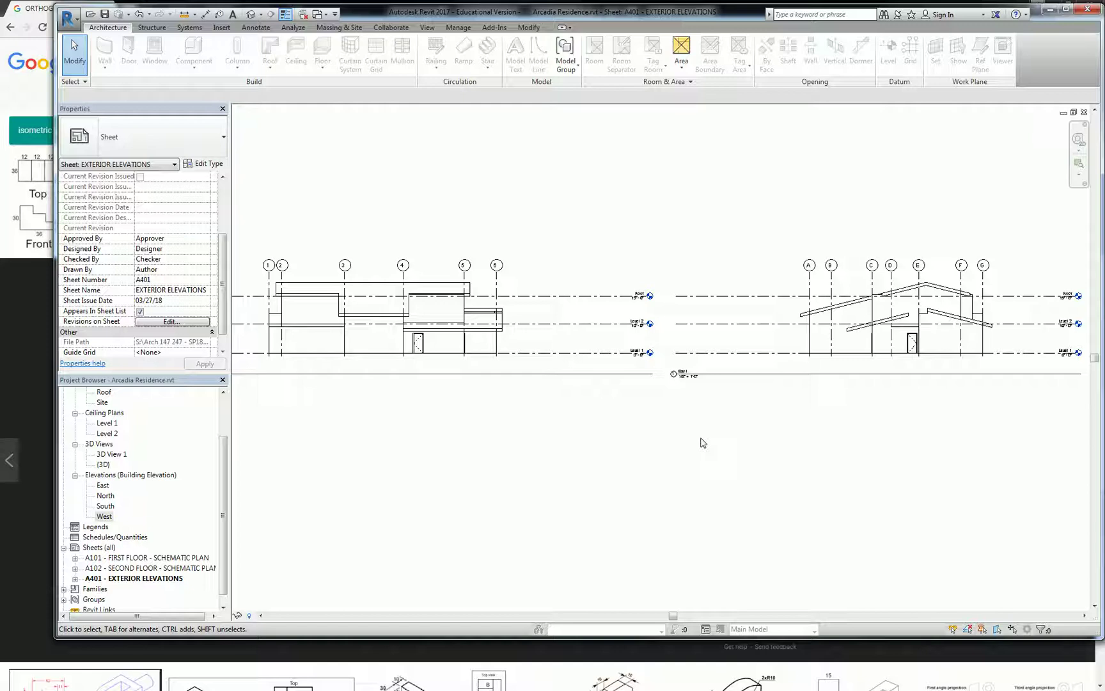
Align the North elevation viewport with the West elevation so their level lines match
scroll(703, 442, "down", 3)
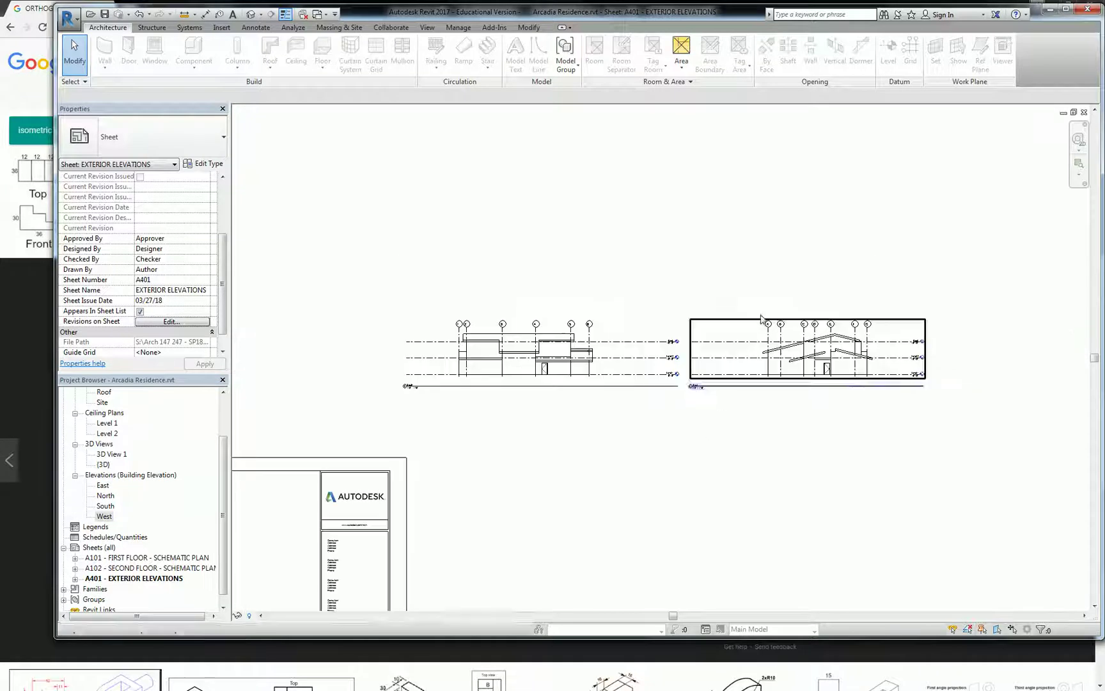
scroll(745, 342, "down", 4)
middle_click_drag(722, 342, 890, 260)
middle_click_drag(661, 268, 901, 306)
scroll(618, 254, "up", 3)
scroll(651, 269, "up", 2)
left_click(749, 325)
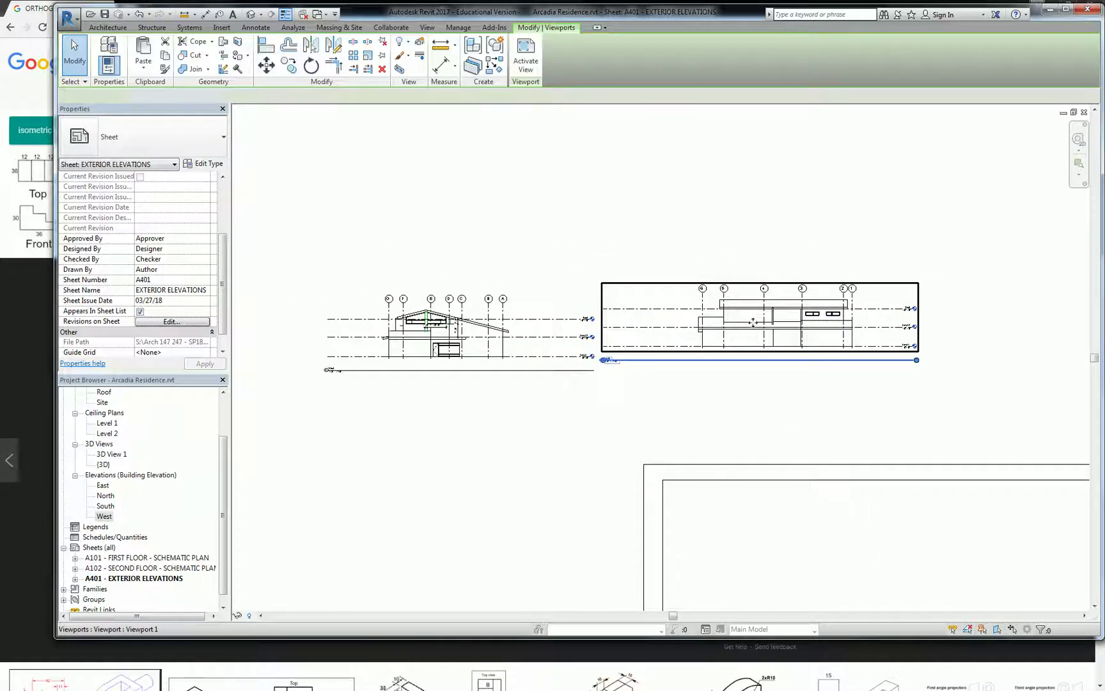
left_click_drag(749, 325, 766, 333)
scroll(716, 323, "up", 3)
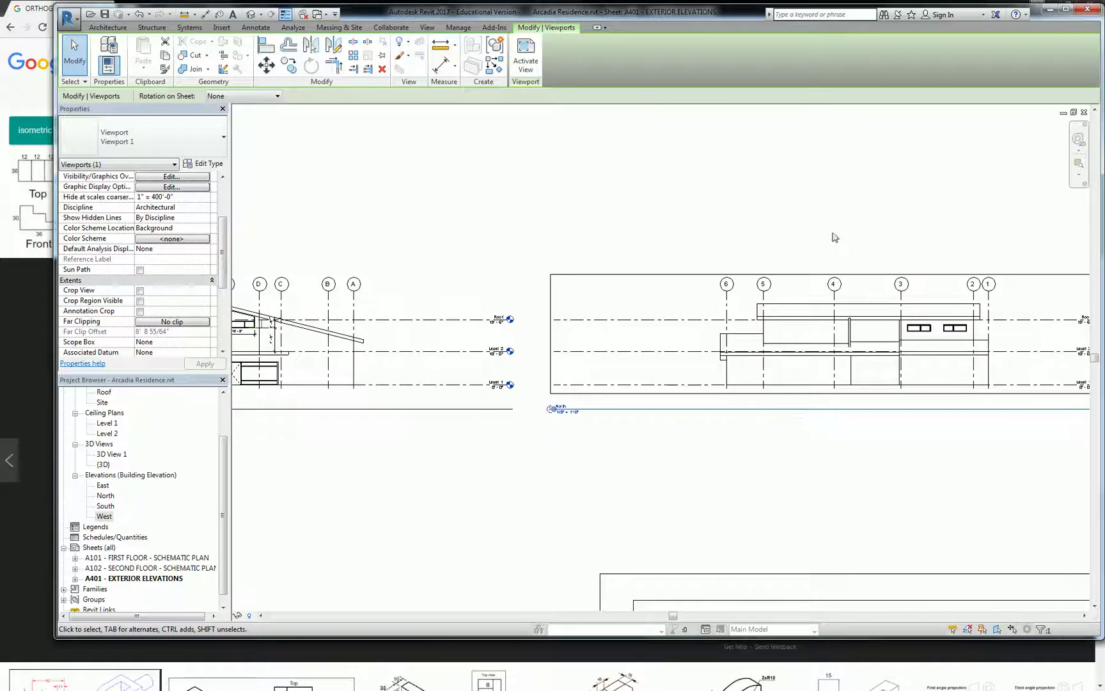
Move the North elevation viewport to the left of West, keeping the two aligned
scroll(834, 237, "down", 3)
left_click_drag(866, 276, 406, 276)
scroll(428, 328, "up", 2)
left_click(746, 240)
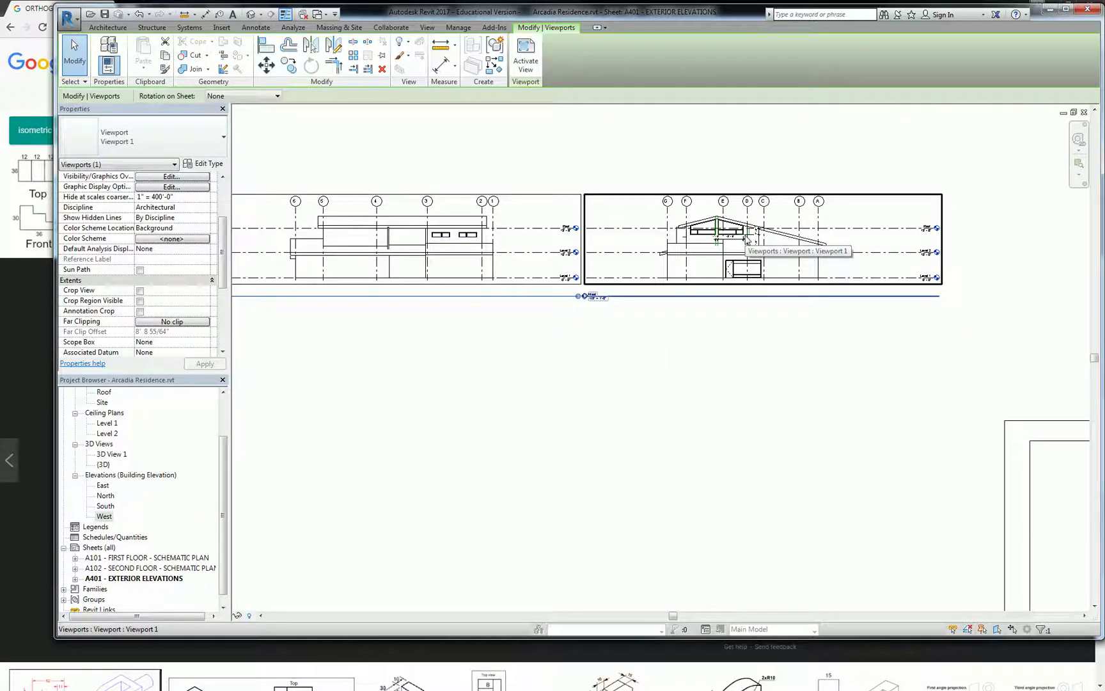
Select the South and East viewports together and move them onto the upper part of the sheet
scroll(637, 284, "down", 4)
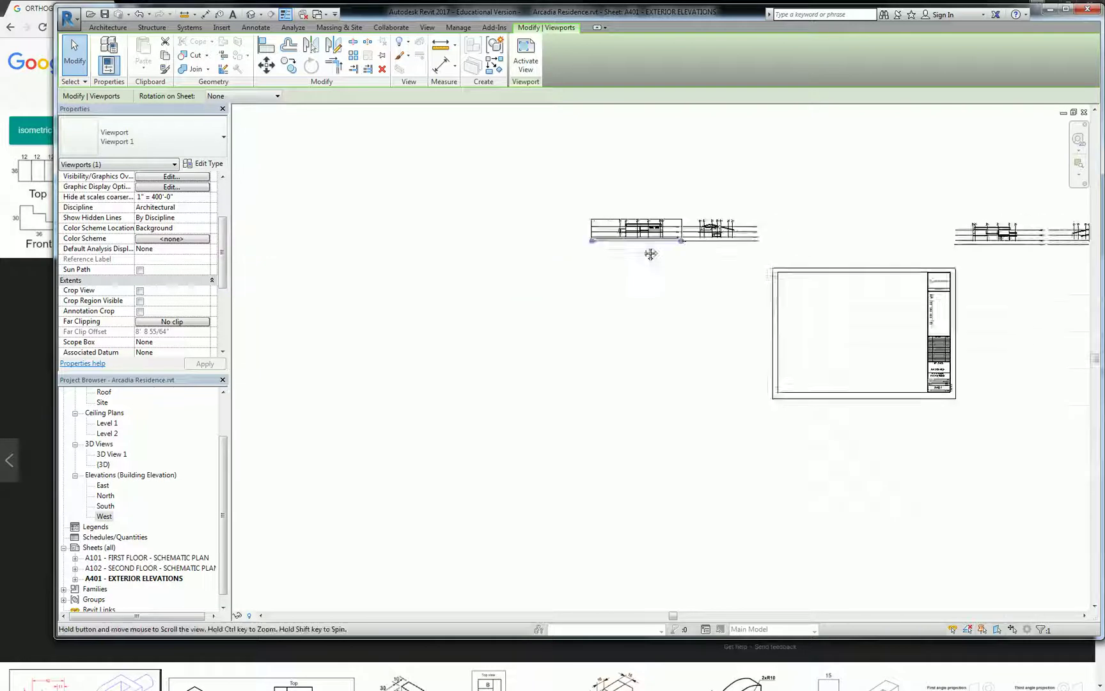
scroll(636, 282, "up", 1)
middle_click_drag(637, 282, 706, 254)
left_click_drag(932, 215, 767, 299)
left_click_drag(928, 258, 700, 343)
scroll(562, 312, "up", 1)
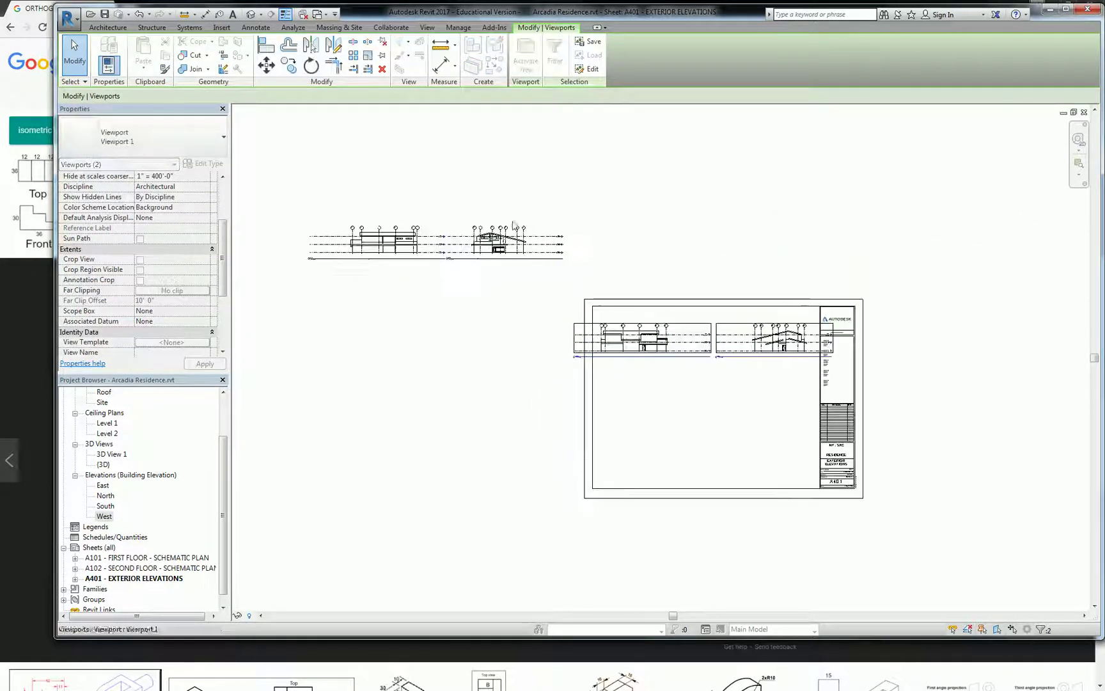
Select the North and West viewports together and place them on the sheet below South and East
left_click(529, 196)
left_click_drag(530, 196, 748, 413)
scroll(747, 412, "up", 2)
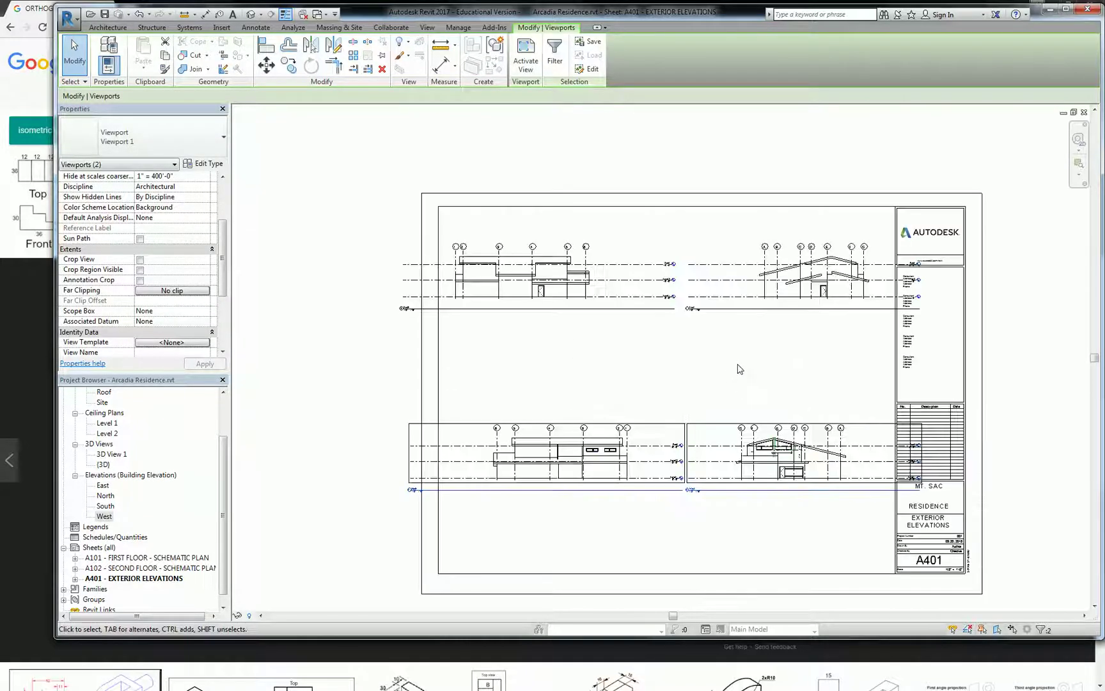
scroll(812, 382, "up", 1)
middle_click_drag(812, 382, 785, 360)
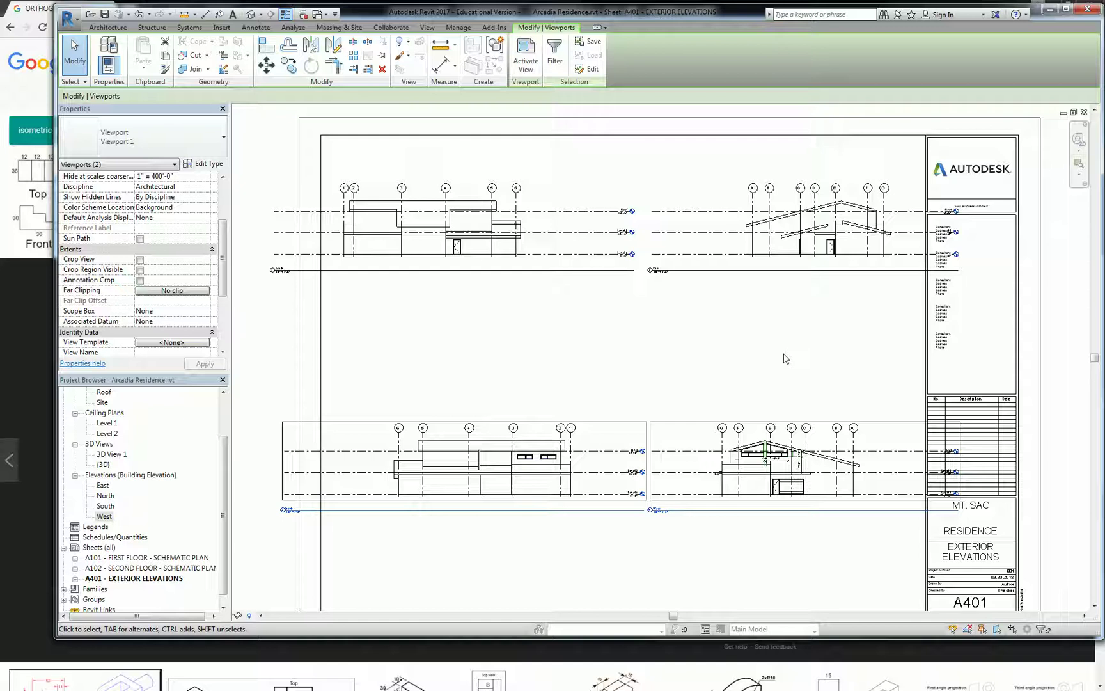
Activate the South elevation viewport, shorten the level lines at both ends to near the building, and deactivate the viewport
scroll(714, 121, "down", 2)
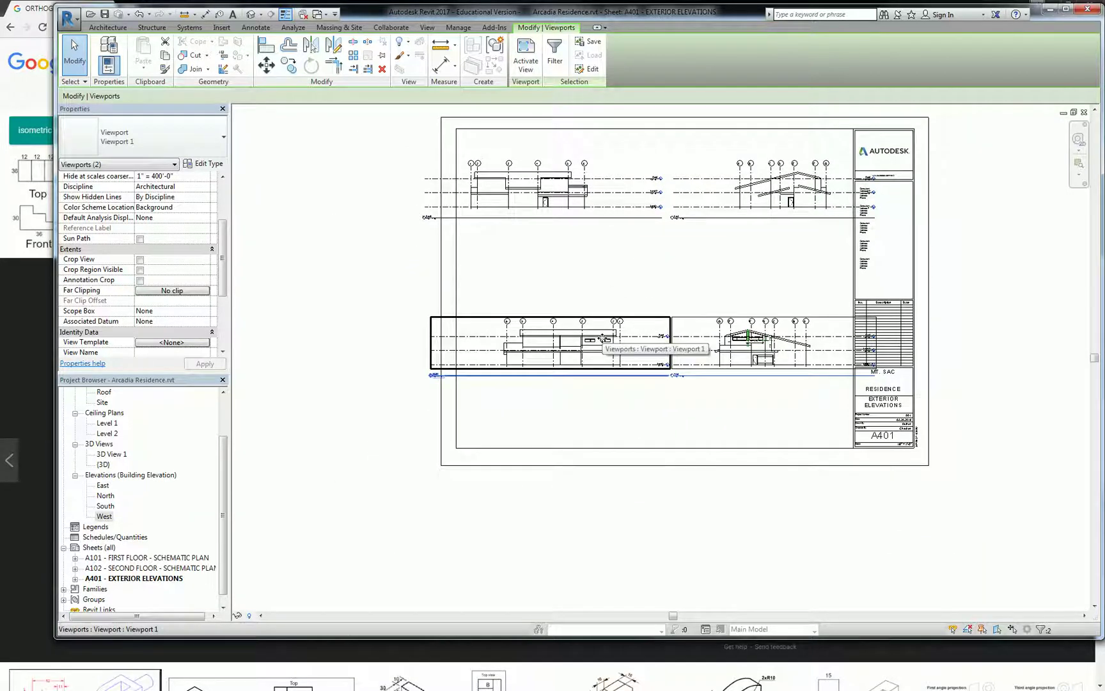
double_click(573, 185)
scroll(573, 185, "up", 5)
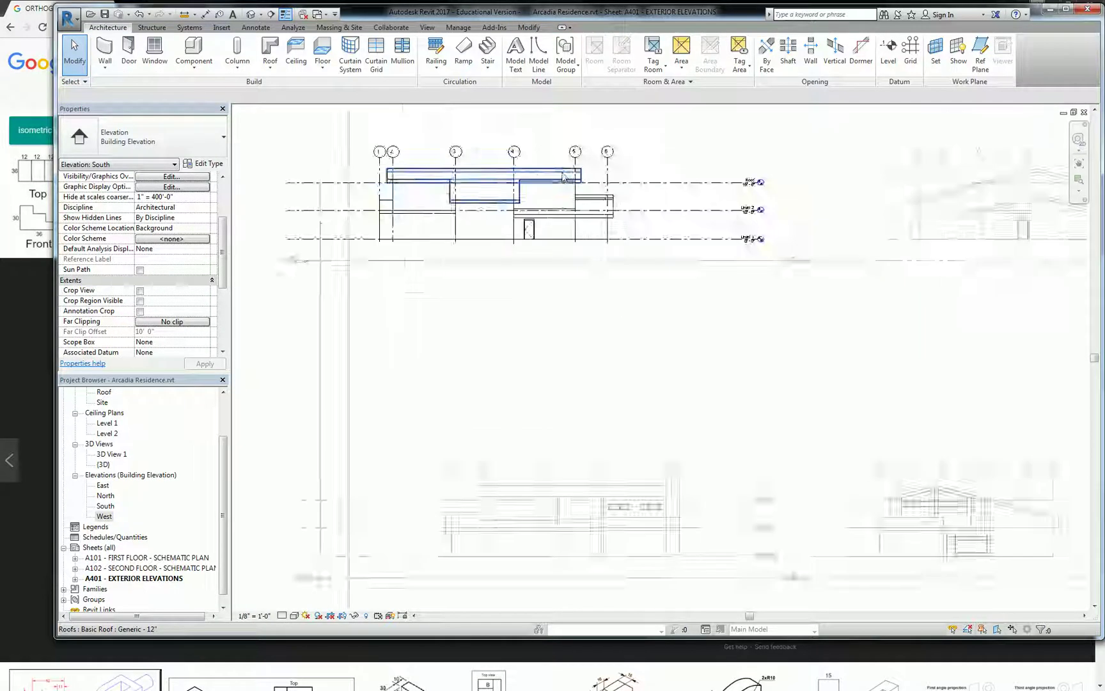
left_click(686, 189)
scroll(681, 191, "up", 4)
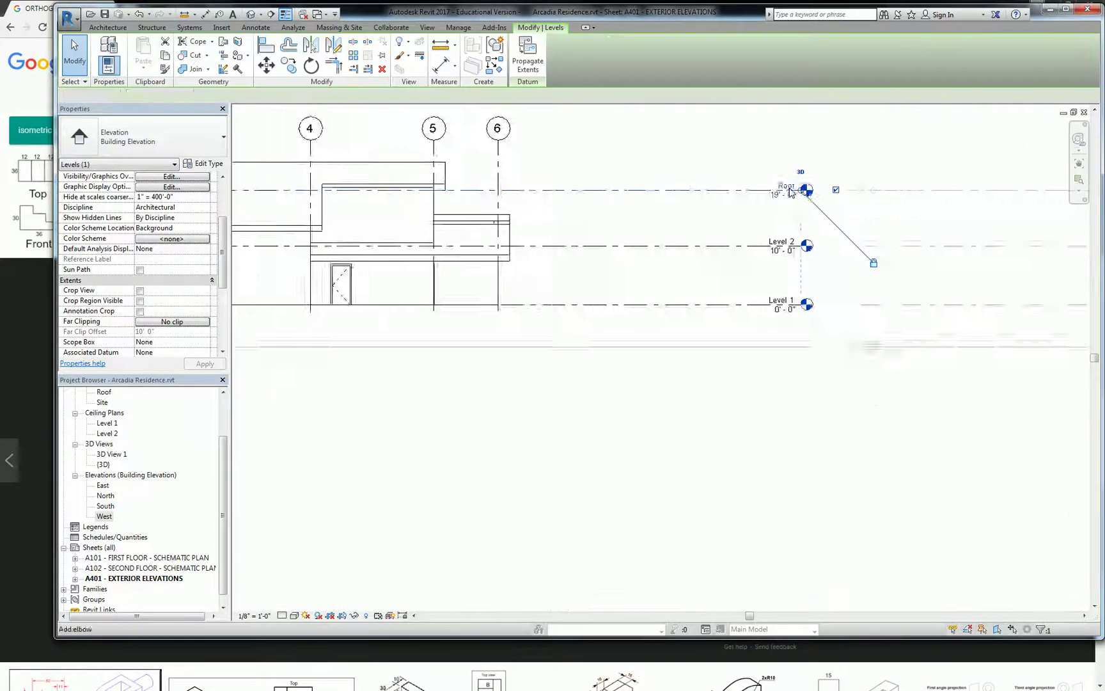
left_click_drag(667, 192, 476, 191)
scroll(313, 221, "down", 3)
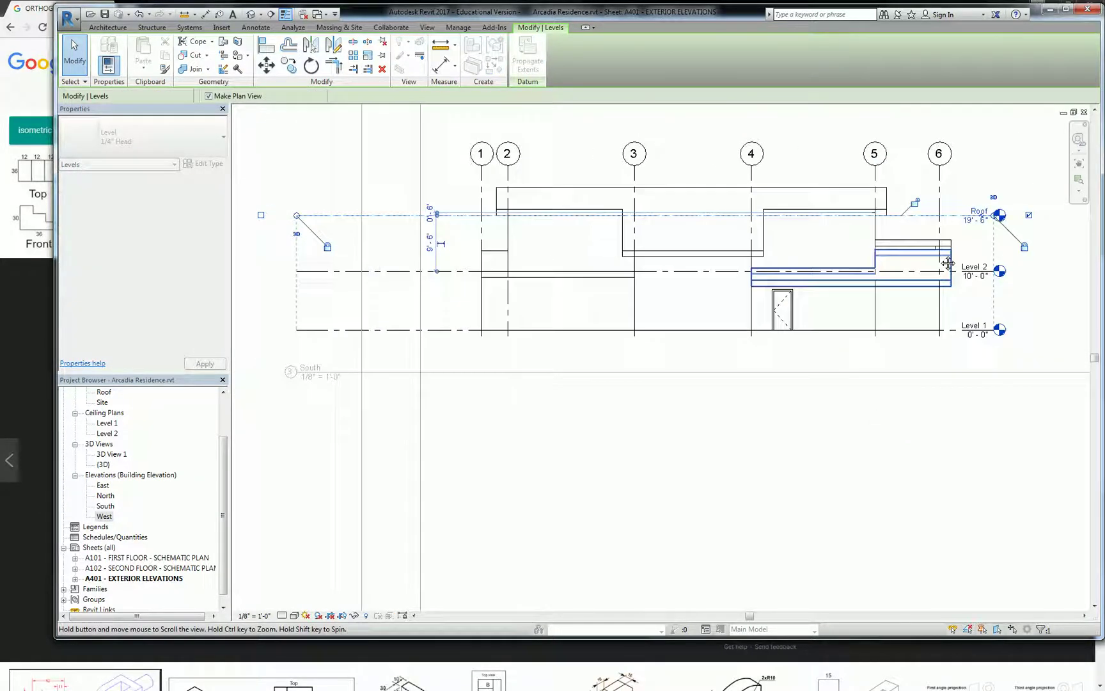
left_click_drag(300, 216, 416, 222)
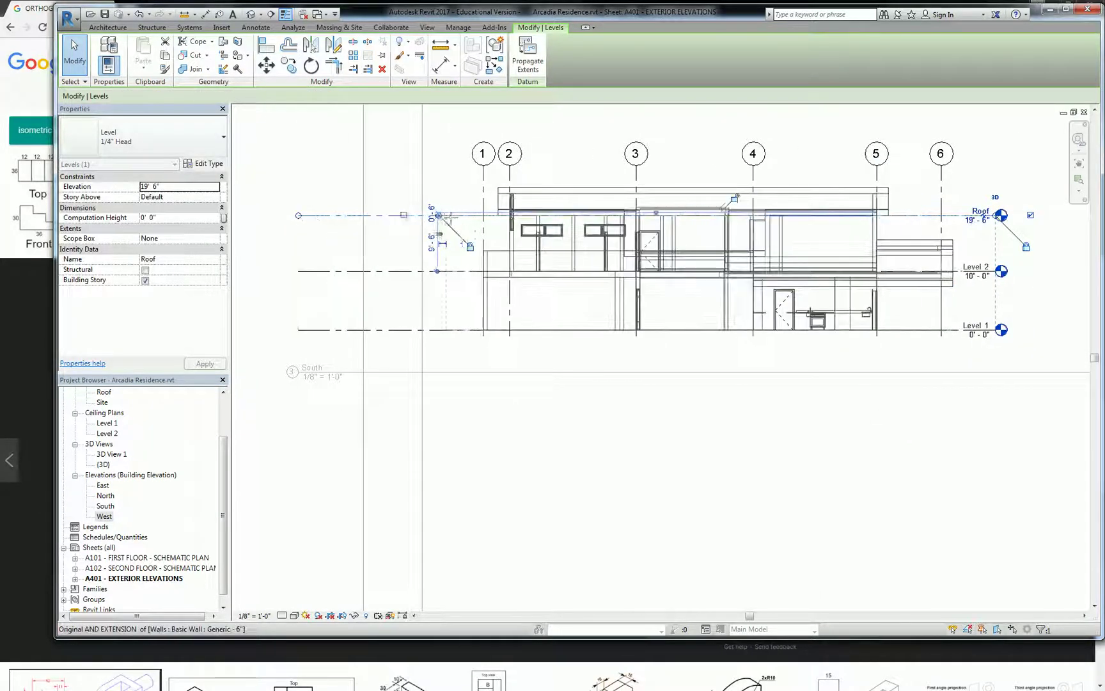
left_click_drag(460, 216, 461, 216)
double_click(320, 163)
scroll(432, 211, "down", 3)
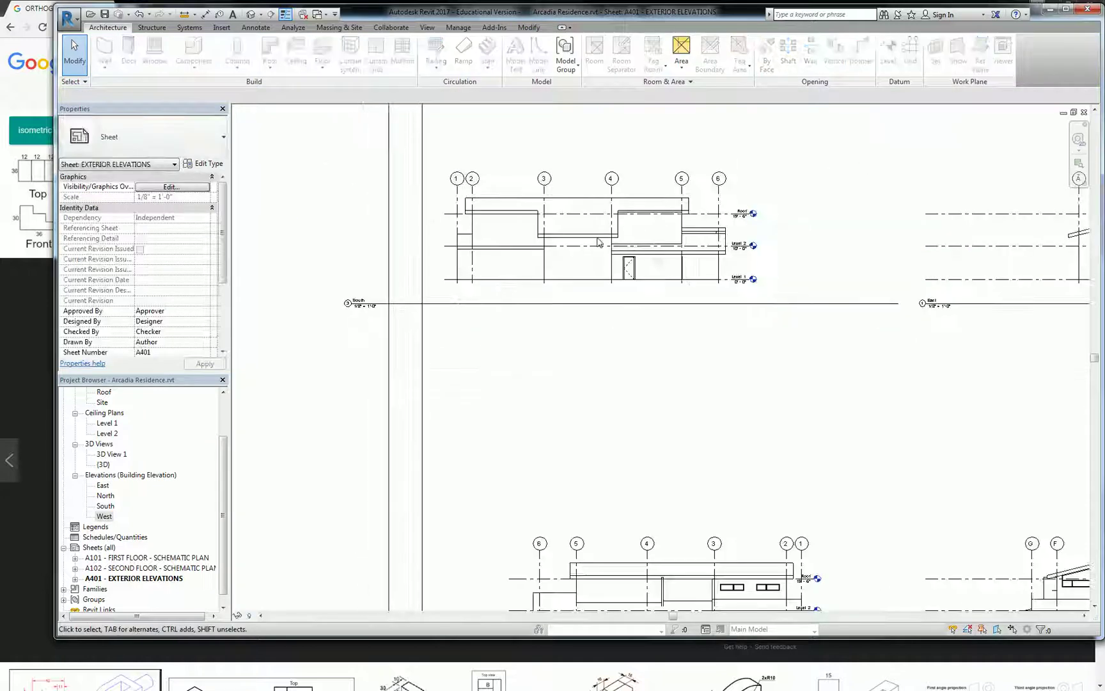
Activate the East elevation viewport, pull both ends of the level lines in toward the building, and deactivate the viewport
middle_click_drag(672, 249, 573, 265)
scroll(895, 236, "up", 2)
double_click(908, 237)
scroll(876, 227, "up", 4)
left_click(877, 225)
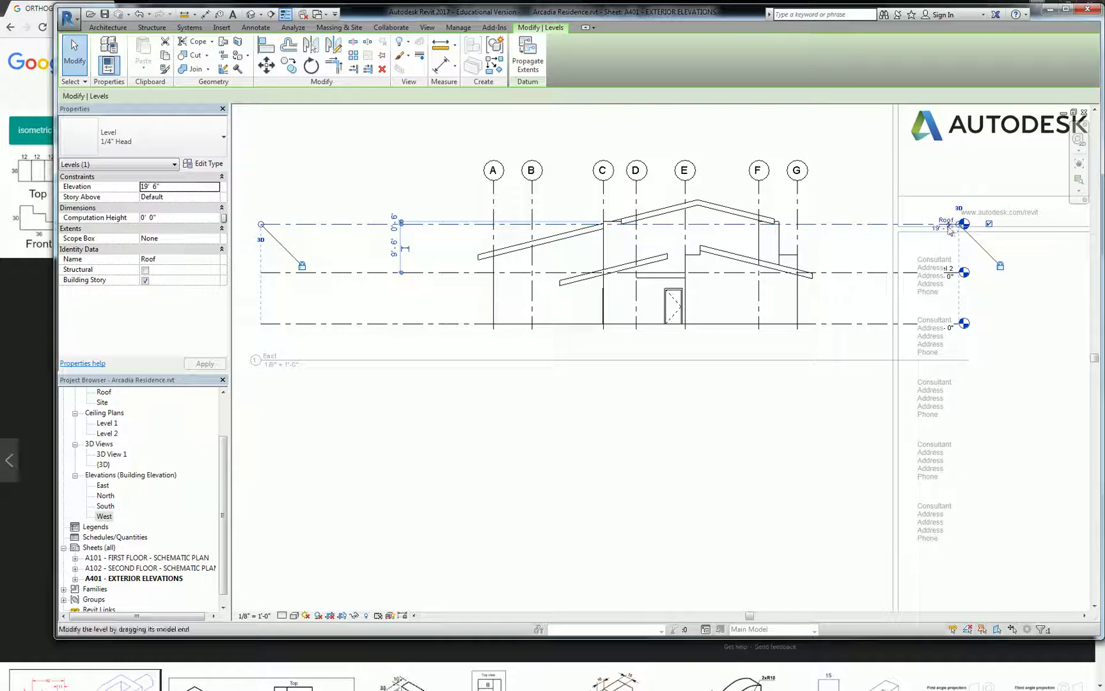
left_click_drag(928, 227, 849, 225)
middle_click_drag(369, 283, 510, 284)
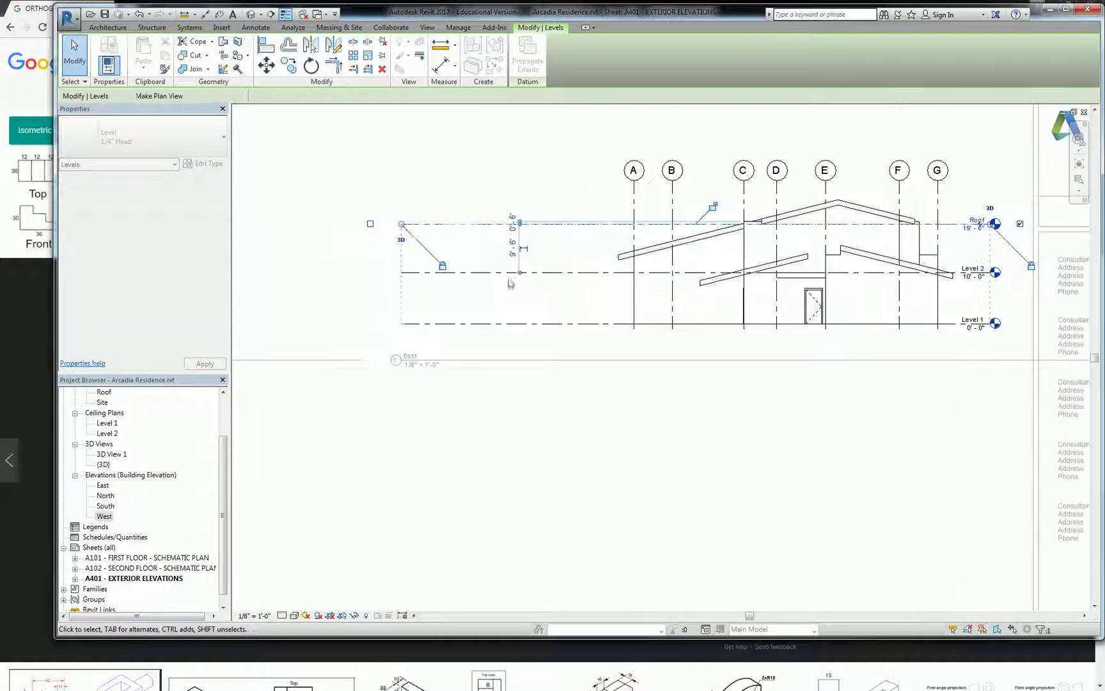
left_click_drag(402, 223, 606, 225)
scroll(606, 235, "down", 2)
middle_click_drag(599, 272, 597, 137)
double_click(612, 275)
Move the North and West viewports straight down toward the lower sheet border
left_click(648, 405)
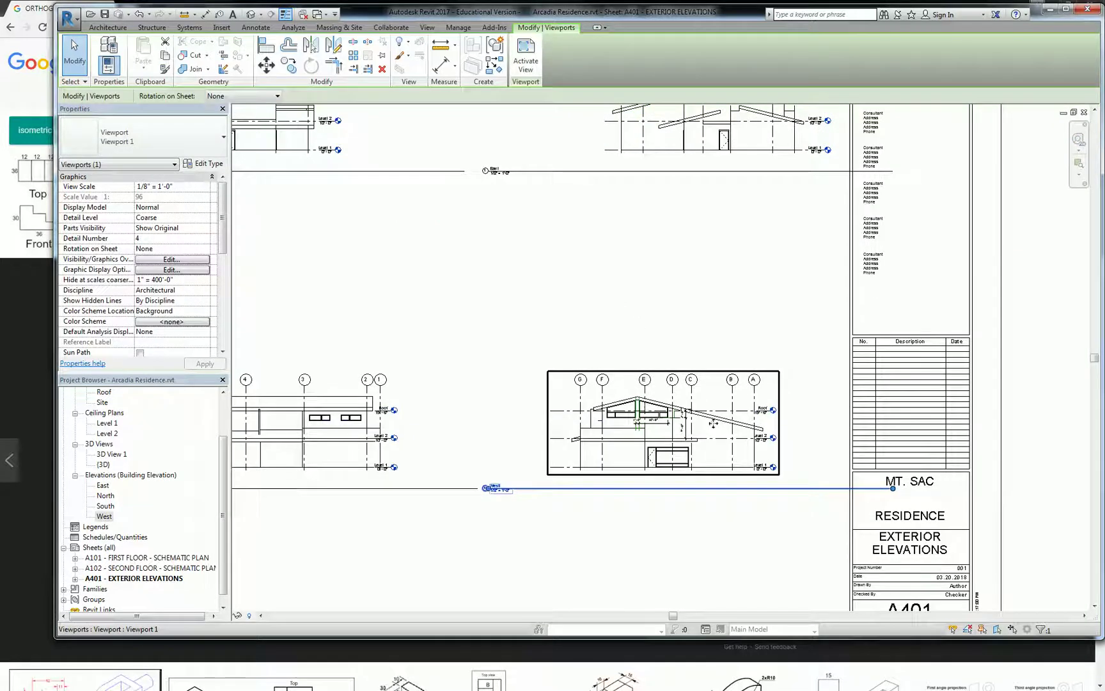
scroll(709, 420, "up", 1)
scroll(448, 370, "down", 3)
middle_click_drag(417, 379, 729, 393)
scroll(626, 415, "down", 3)
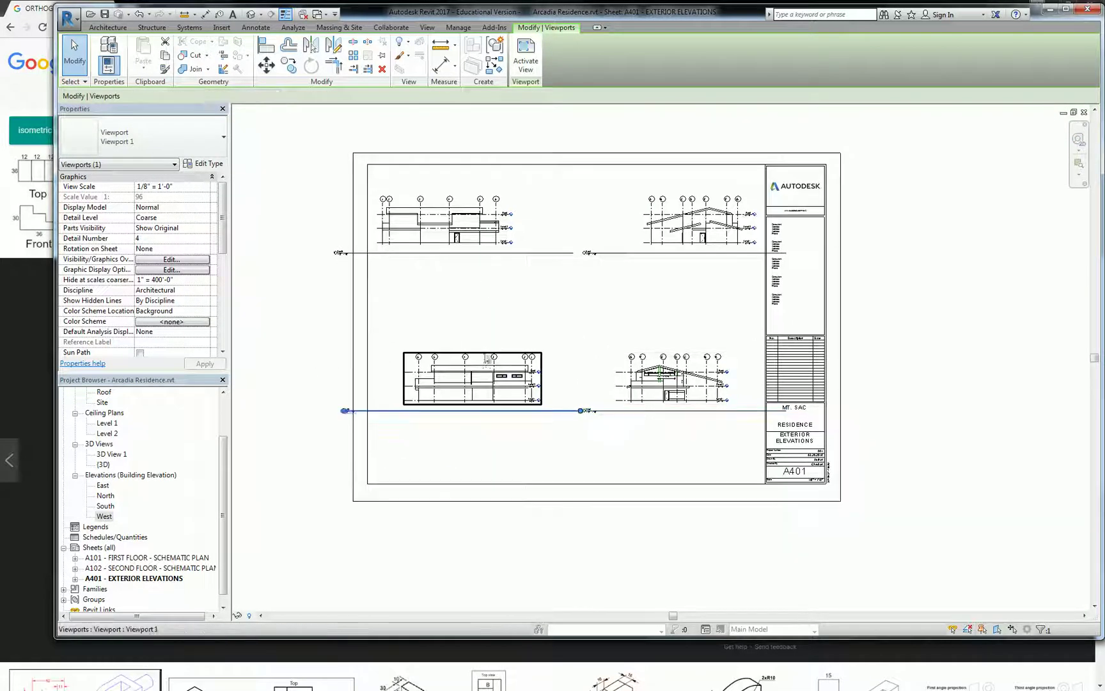
left_click_drag(485, 381, 485, 409)
left_click_drag(699, 384, 697, 414)
Move the South and East viewports inward and slightly down so their title lines sit inside the sheet border
left_click_drag(700, 226, 674, 241)
left_click_drag(467, 227, 497, 242)
left_click(310, 335)
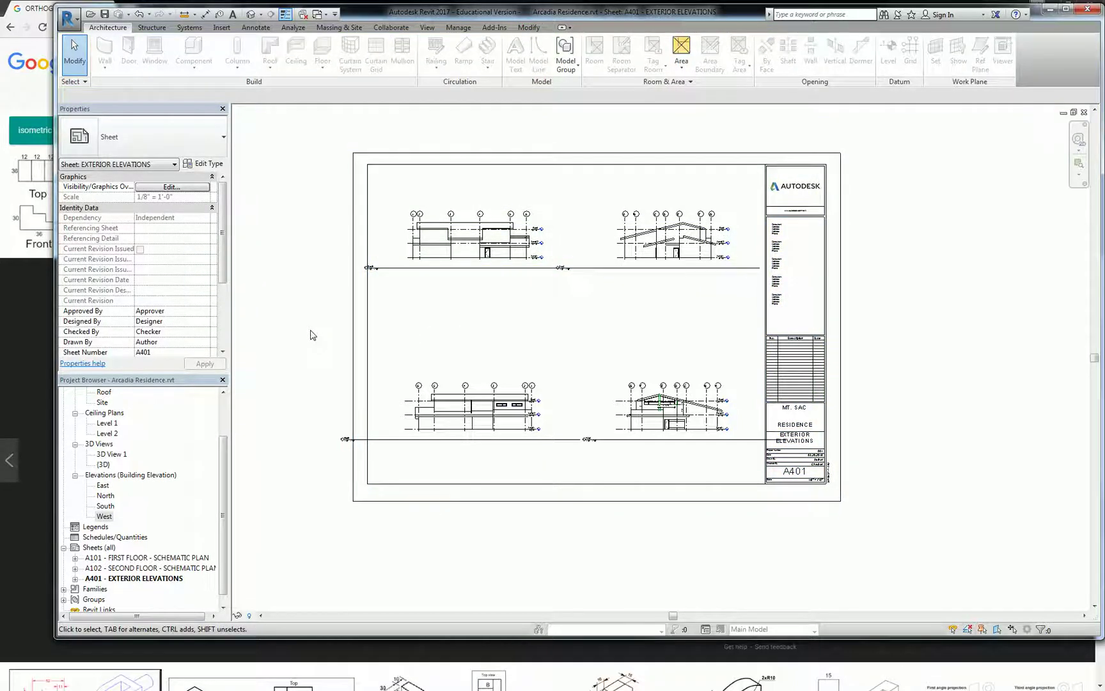